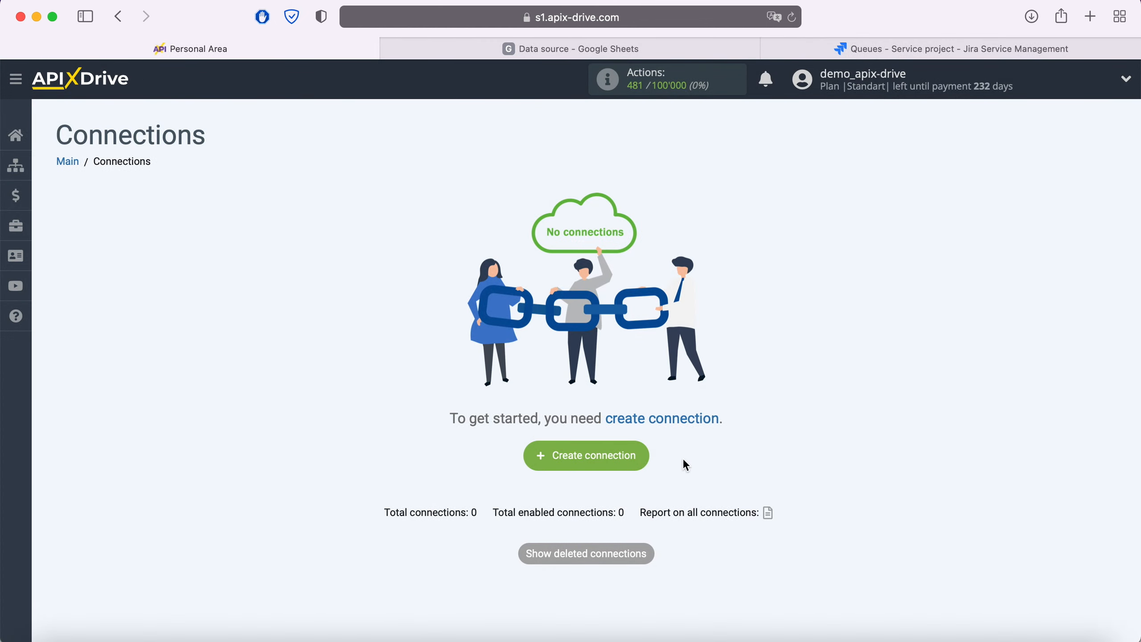
Start a new connection with Google Sheets as the source system
{"action": "left_click", "coordinate": [646, 457]}
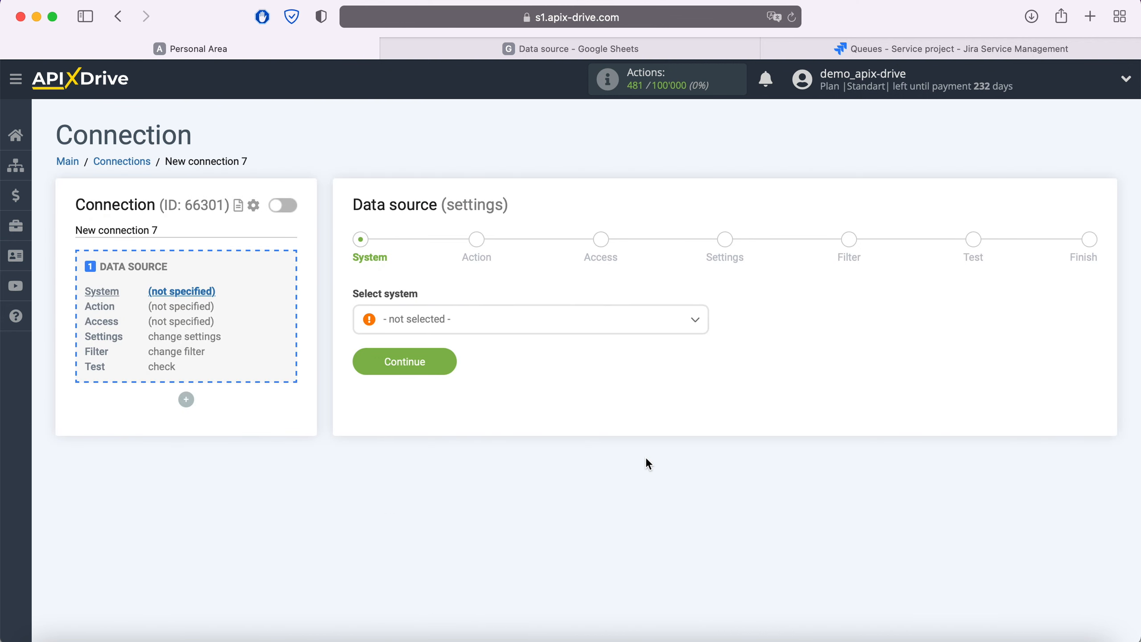
{"action": "left_click", "coordinate": [492, 330]}
{"action": "type", "text": "sheets"}
{"action": "left_click", "coordinate": [445, 400]}
{"action": "left_click", "coordinate": [444, 356]}
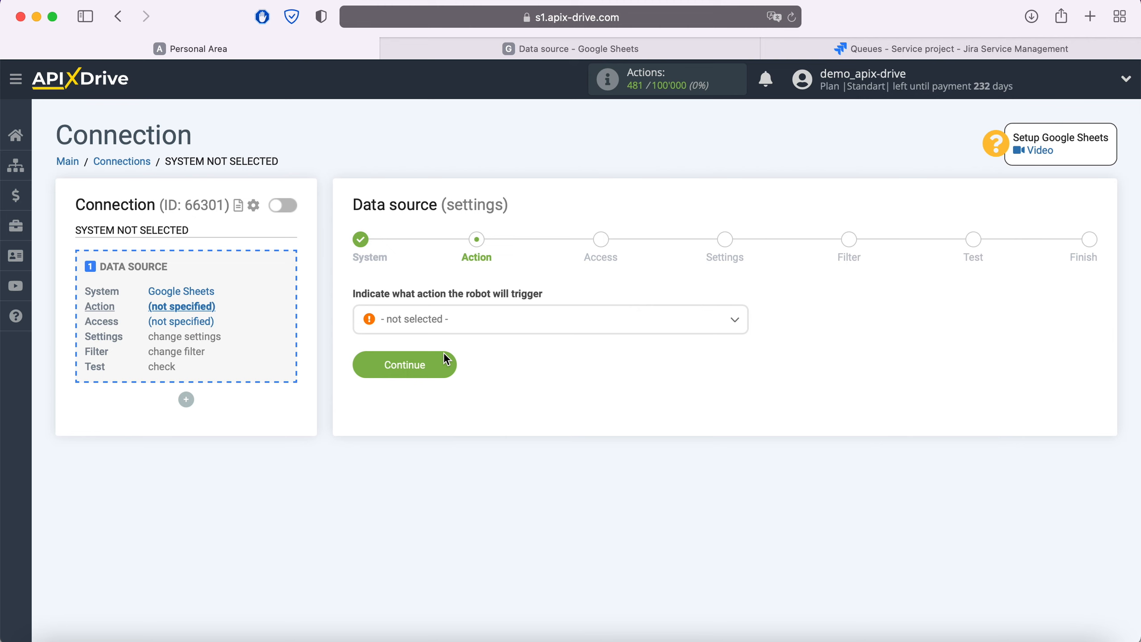
Choose Get Rows (new) as the trigger action and begin connecting a Google account
{"action": "left_click", "coordinate": [471, 328]}
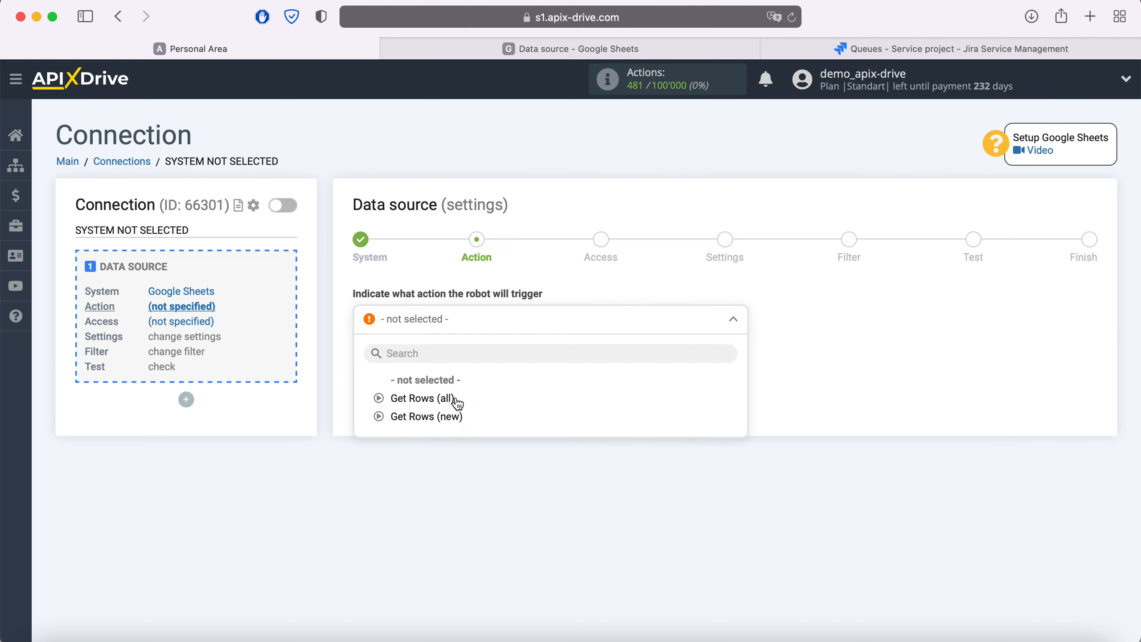
{"action": "left_click", "coordinate": [451, 417]}
{"action": "left_click", "coordinate": [447, 368]}
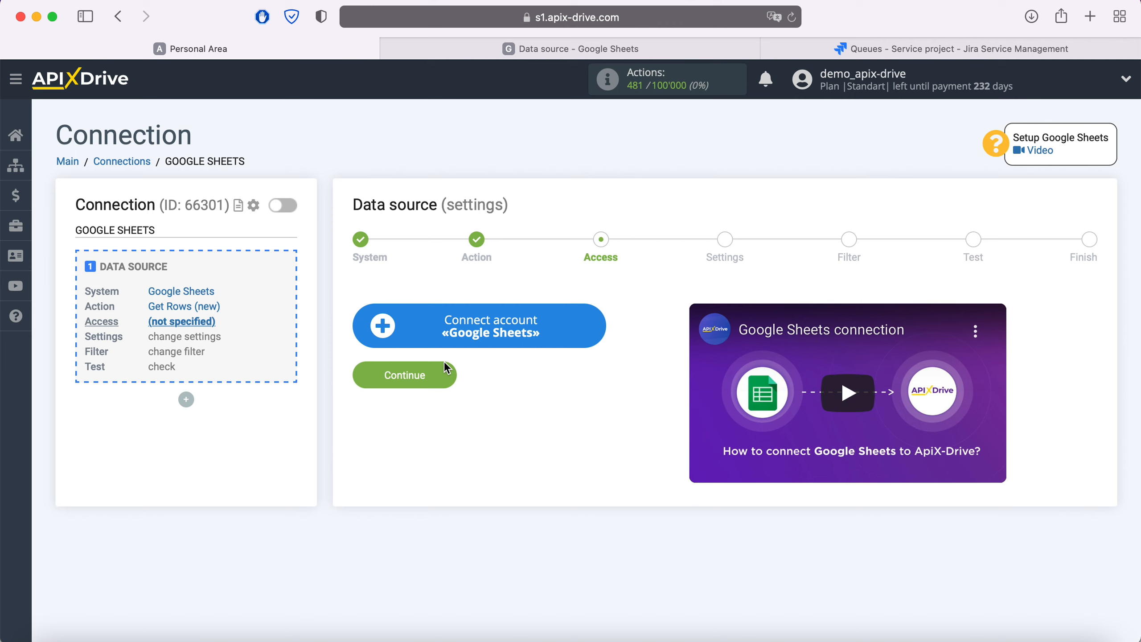
{"action": "left_click", "coordinate": [593, 331]}
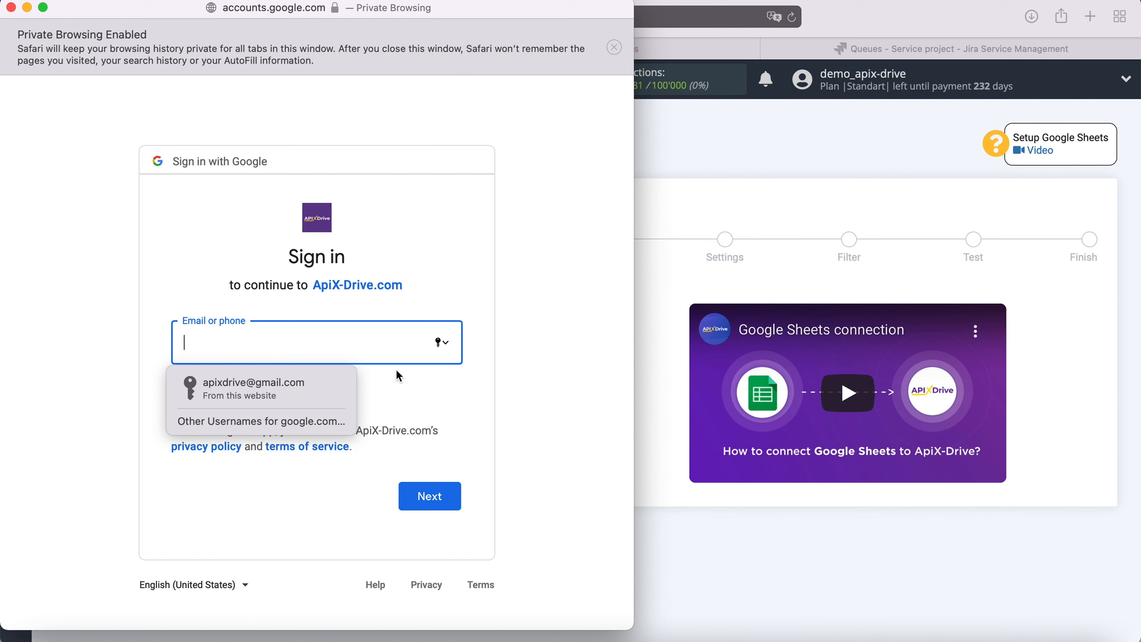
Sign in to Google with the saved account e-mail and password
{"action": "left_click", "coordinate": [326, 385]}
{"action": "left_click", "coordinate": [446, 494]}
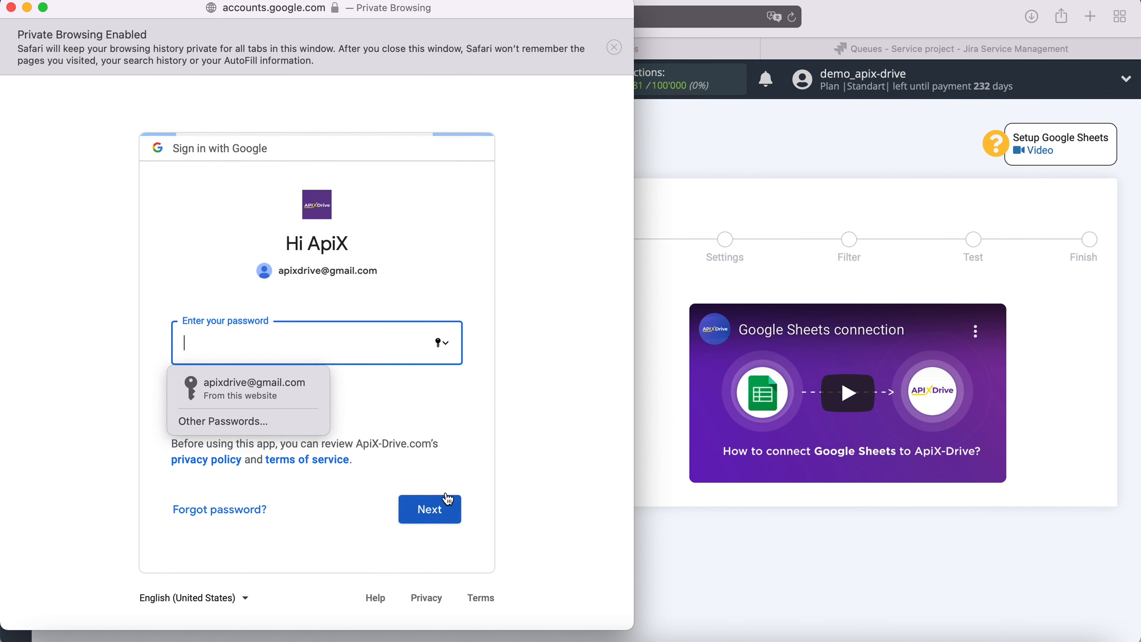
{"action": "left_click", "coordinate": [300, 393]}
{"action": "left_click", "coordinate": [432, 520]}
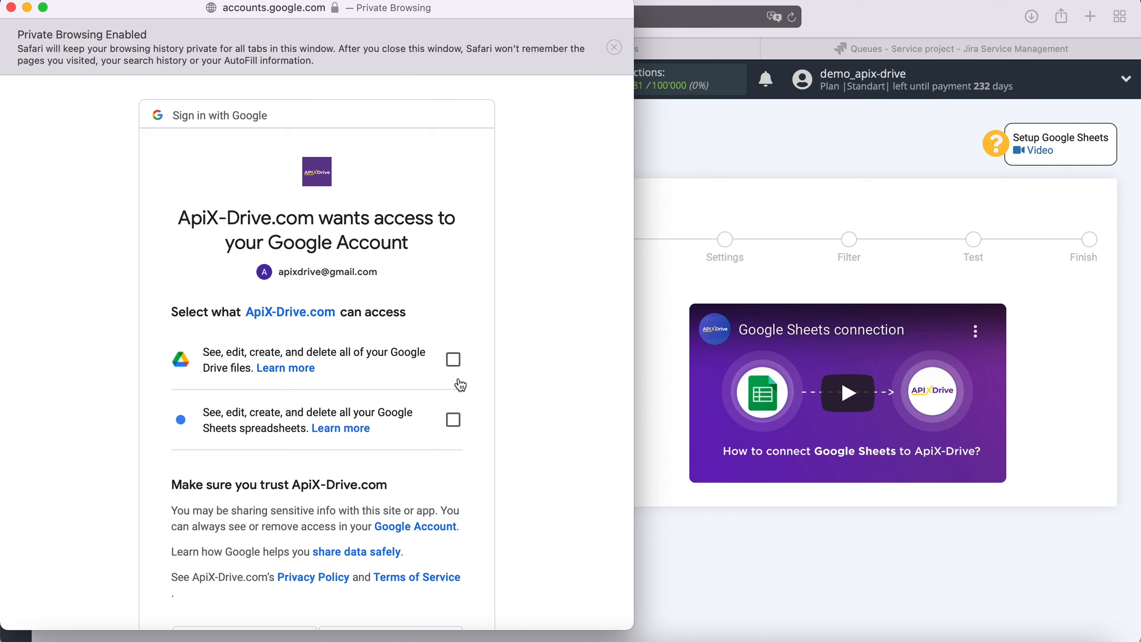
Grant ApiX-Drive access to Google Drive files and Google Sheets spreadsheets
{"action": "left_click", "coordinate": [453, 360]}
{"action": "left_click", "coordinate": [453, 420]}
{"action": "scroll", "coordinate": [511, 427], "scroll_direction": "down", "scroll_amount": 2}
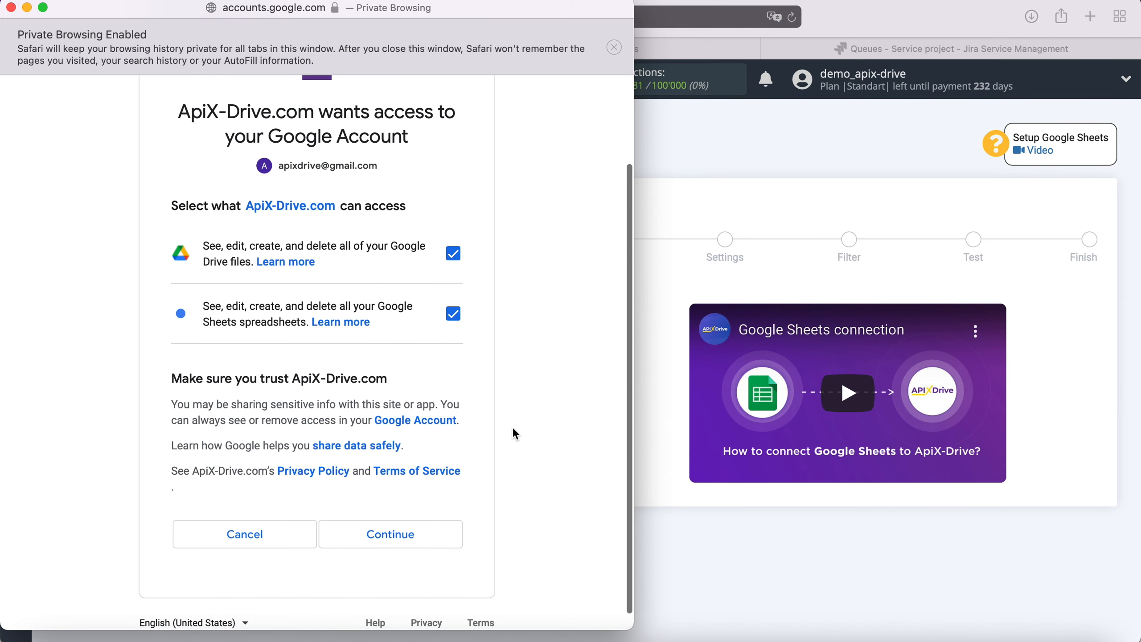
{"action": "left_click", "coordinate": [442, 527]}
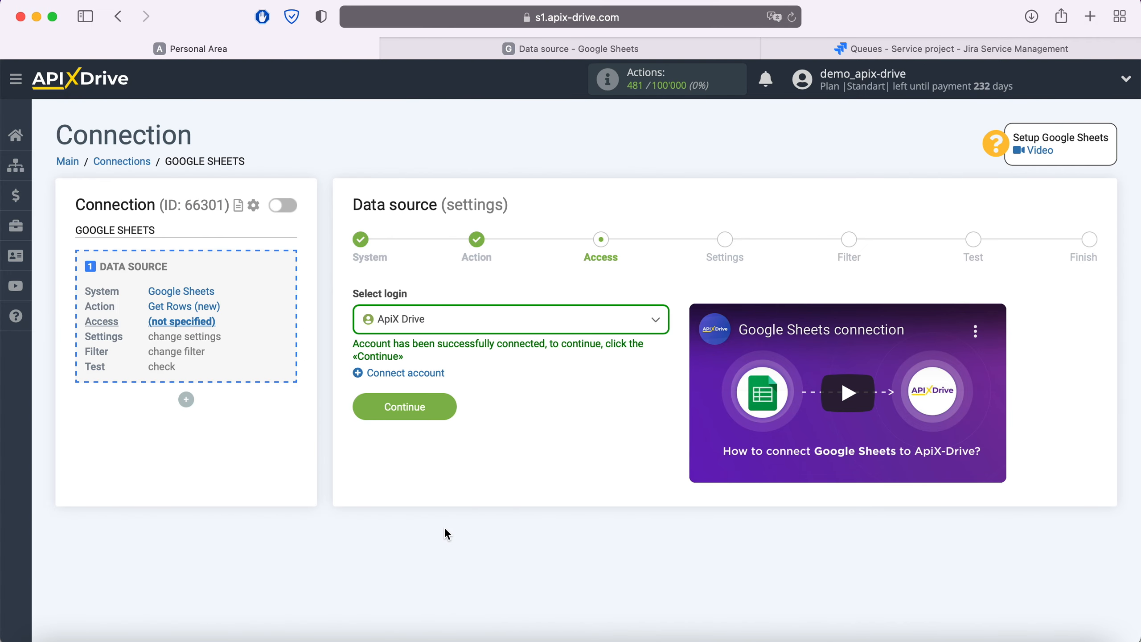
Select the newly connected Google login and the 'Data source' spreadsheet file
{"action": "left_click", "coordinate": [479, 323]}
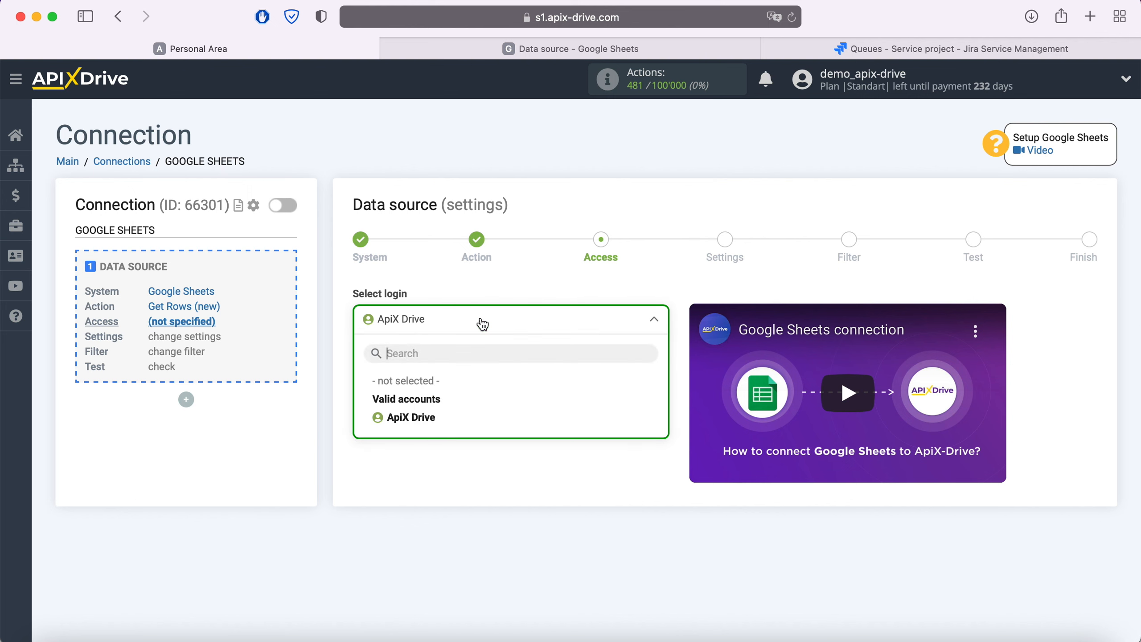
{"action": "left_click", "coordinate": [434, 416]}
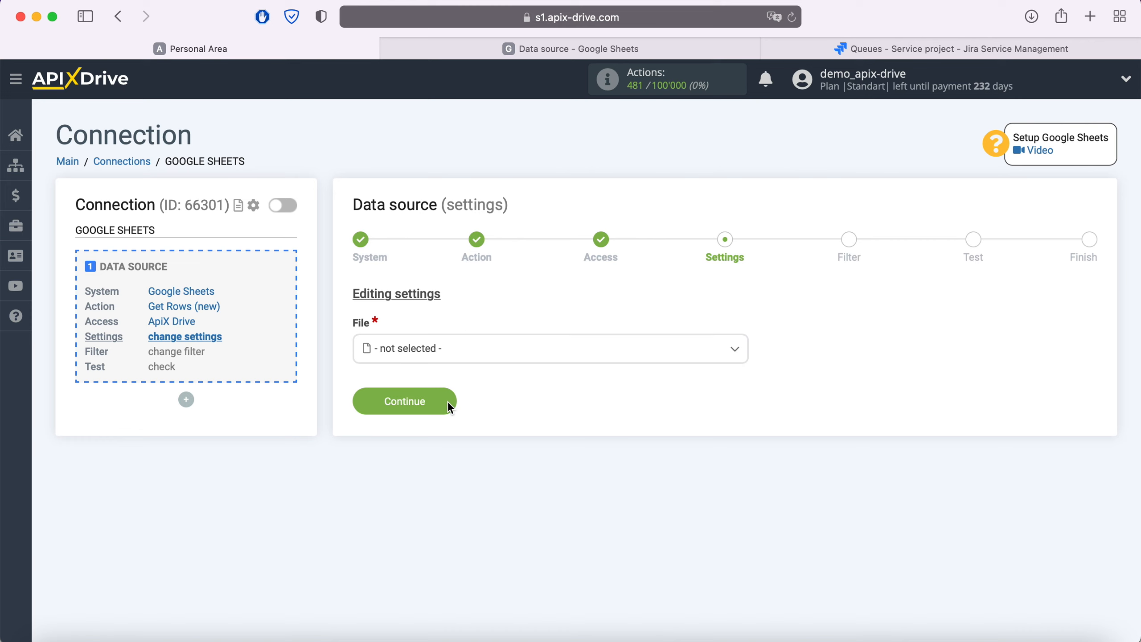
{"action": "left_click", "coordinate": [448, 356]}
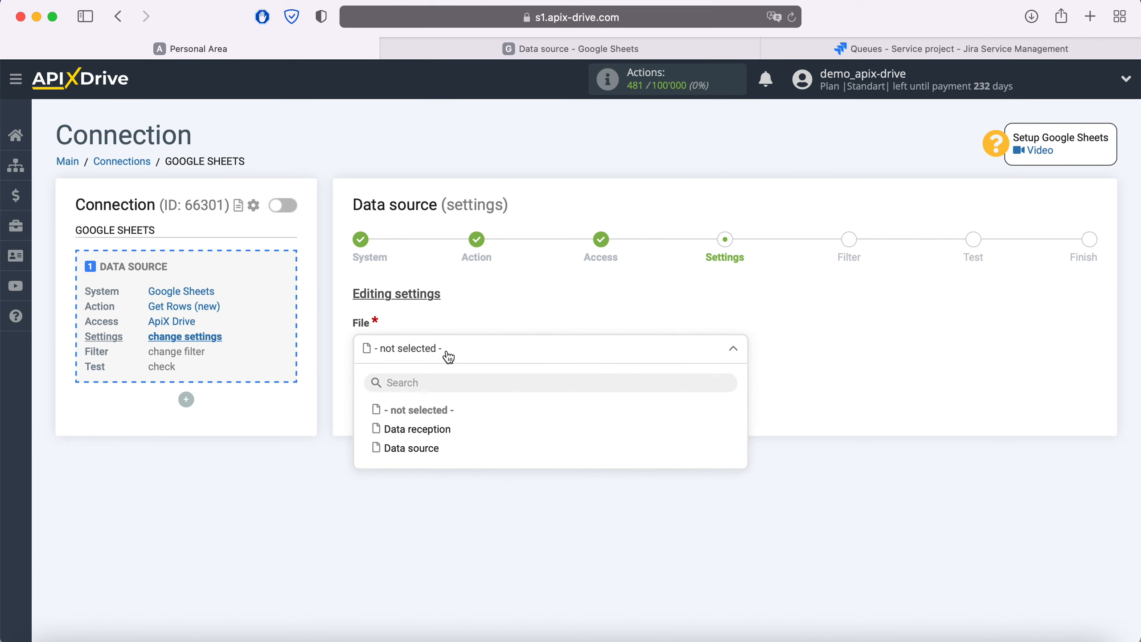
{"action": "left_click", "coordinate": [435, 449]}
Choose the 'Data source' sheet and check its rows in the spreadsheet
{"action": "left_click", "coordinate": [429, 427]}
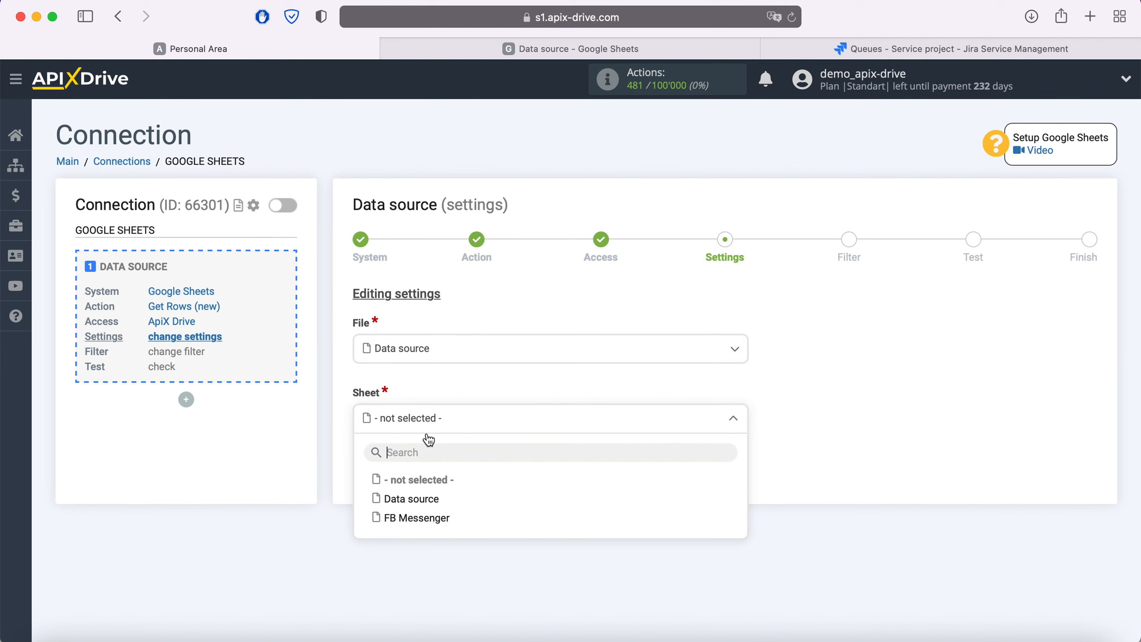
{"action": "left_click", "coordinate": [429, 499]}
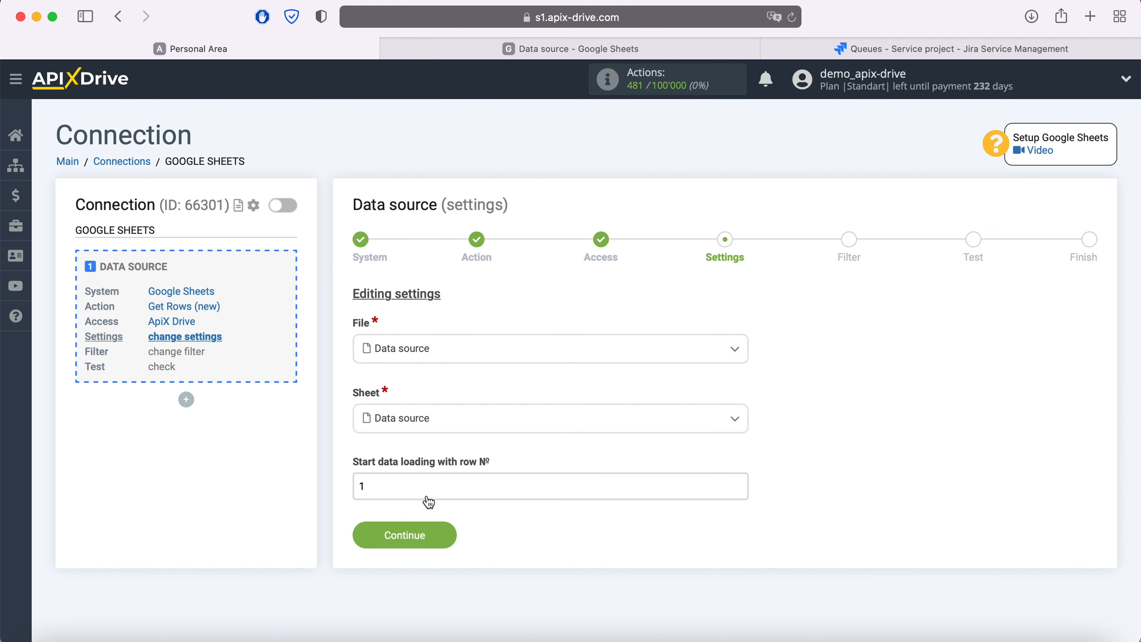
{"action": "left_click", "coordinate": [532, 50]}
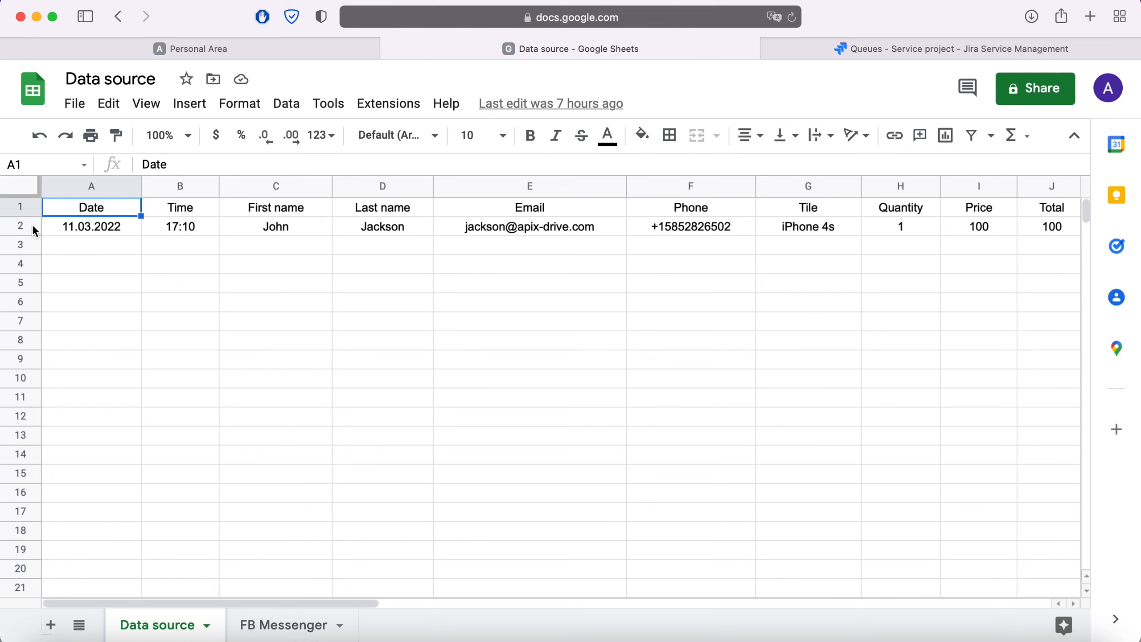
{"action": "left_click", "coordinate": [257, 54]}
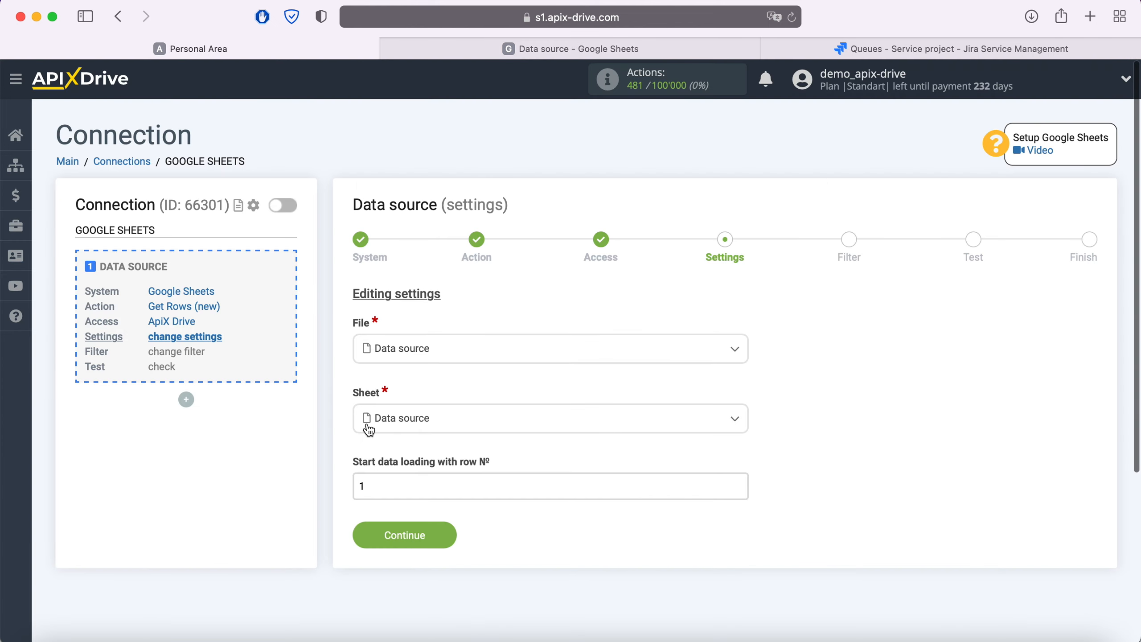
Save source settings, skip filtering, accept the test data, and open a new Data destination block
{"action": "left_click", "coordinate": [449, 535]}
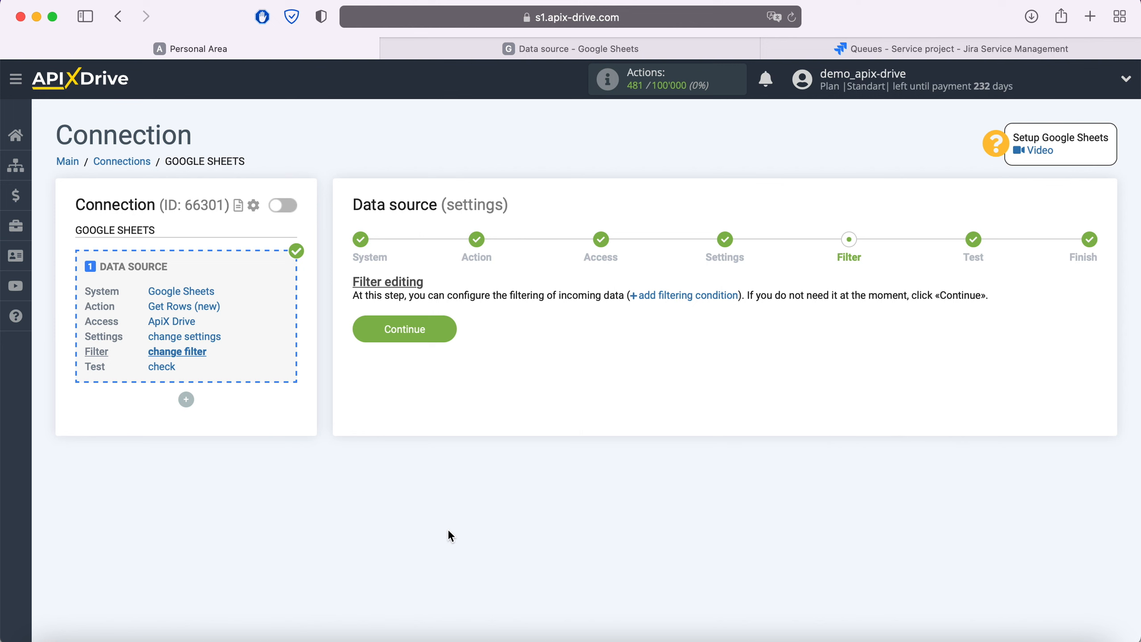
{"action": "left_click", "coordinate": [443, 332]}
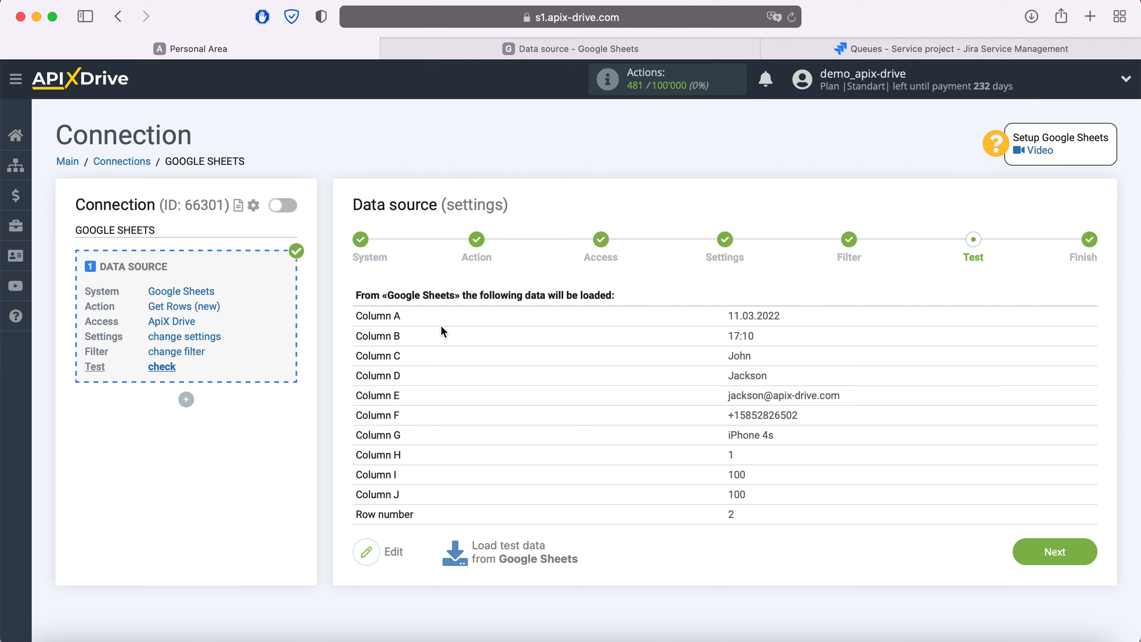
{"action": "left_click", "coordinate": [1075, 548]}
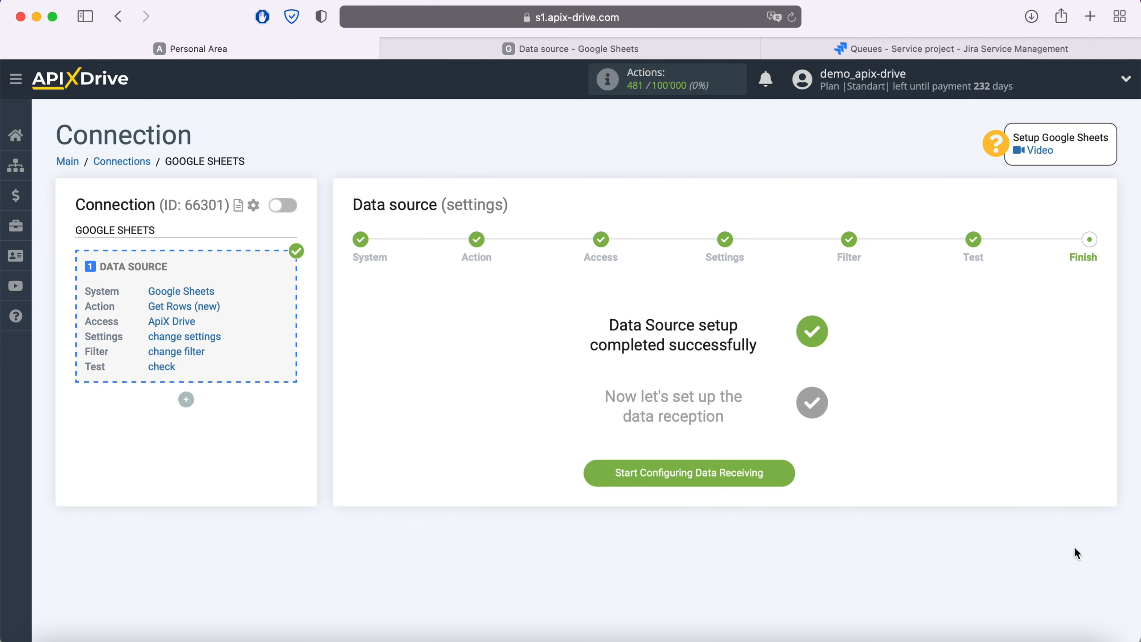
{"action": "left_click", "coordinate": [784, 474]}
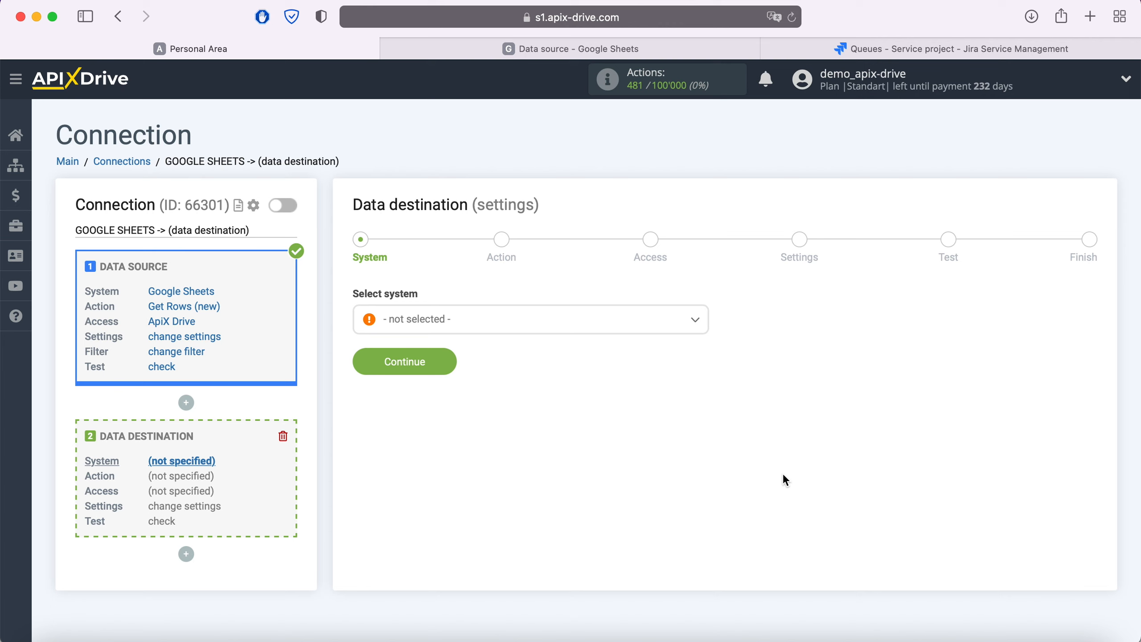
Choose Jira Service Desk as the destination system
{"action": "left_click", "coordinate": [518, 326]}
{"action": "scroll", "coordinate": [543, 451], "scroll_direction": "down", "scroll_amount": 5}
{"action": "scroll", "coordinate": [543, 451], "scroll_direction": "down", "scroll_amount": 15}
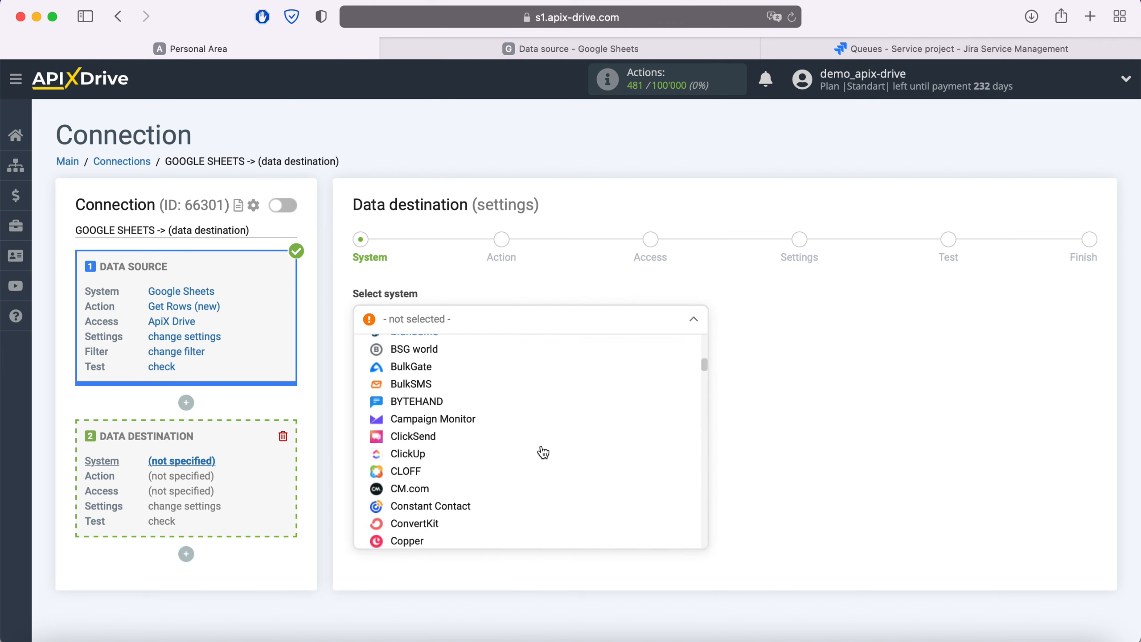
{"action": "scroll", "coordinate": [543, 451], "scroll_direction": "down", "scroll_amount": 15}
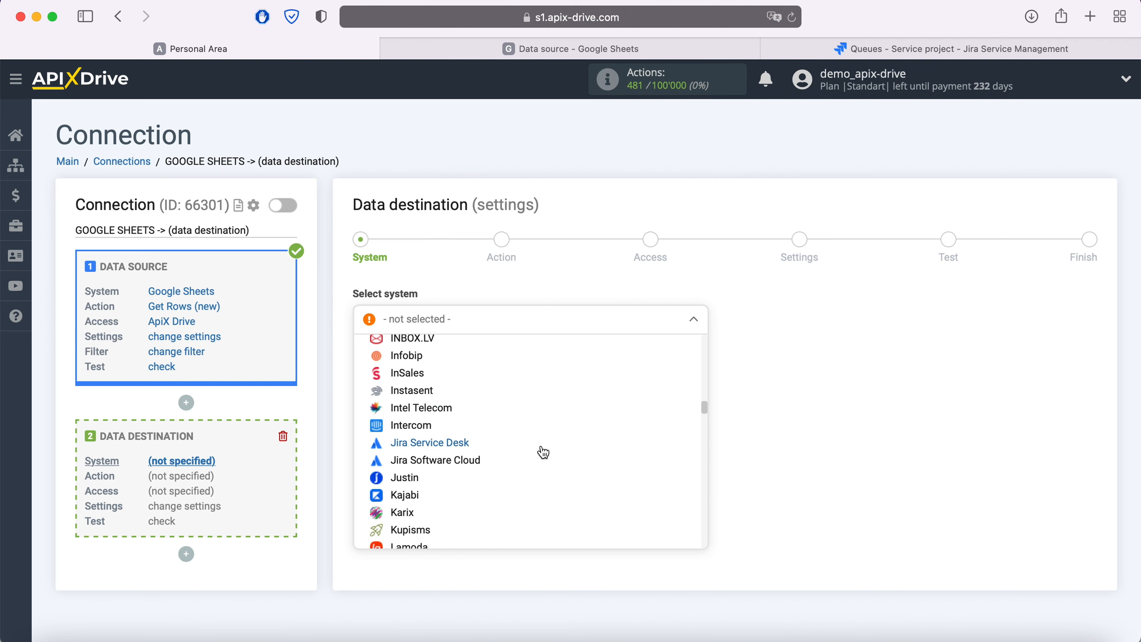
{"action": "left_click", "coordinate": [449, 444]}
{"action": "left_click", "coordinate": [450, 364]}
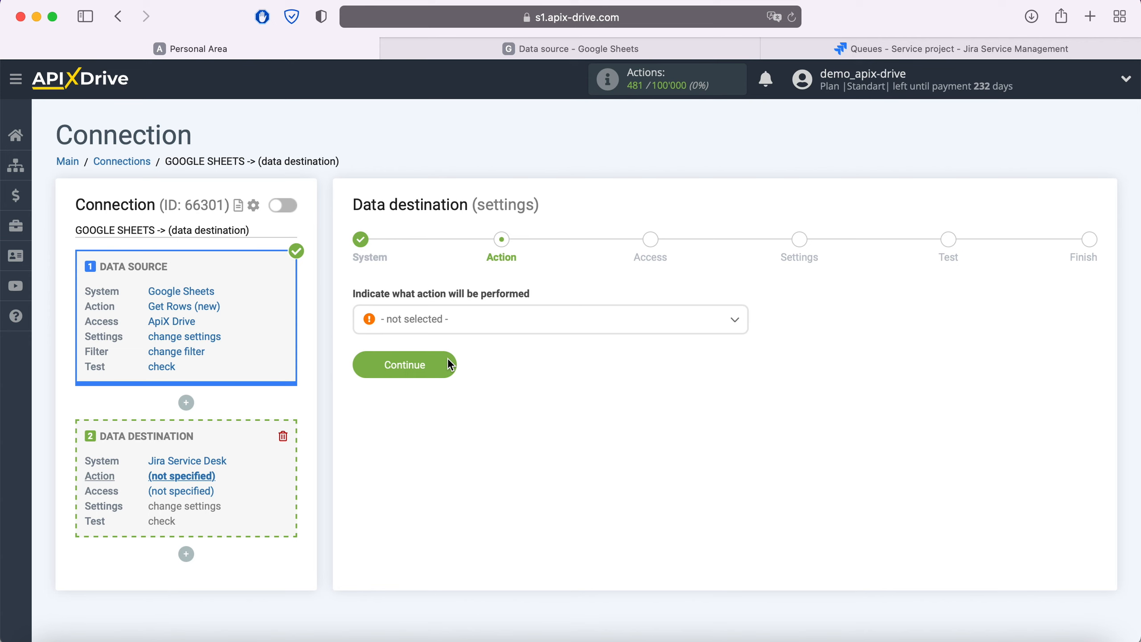
Set the action to Create Request and begin connecting the Jira Service Desk account
{"action": "left_click", "coordinate": [465, 325]}
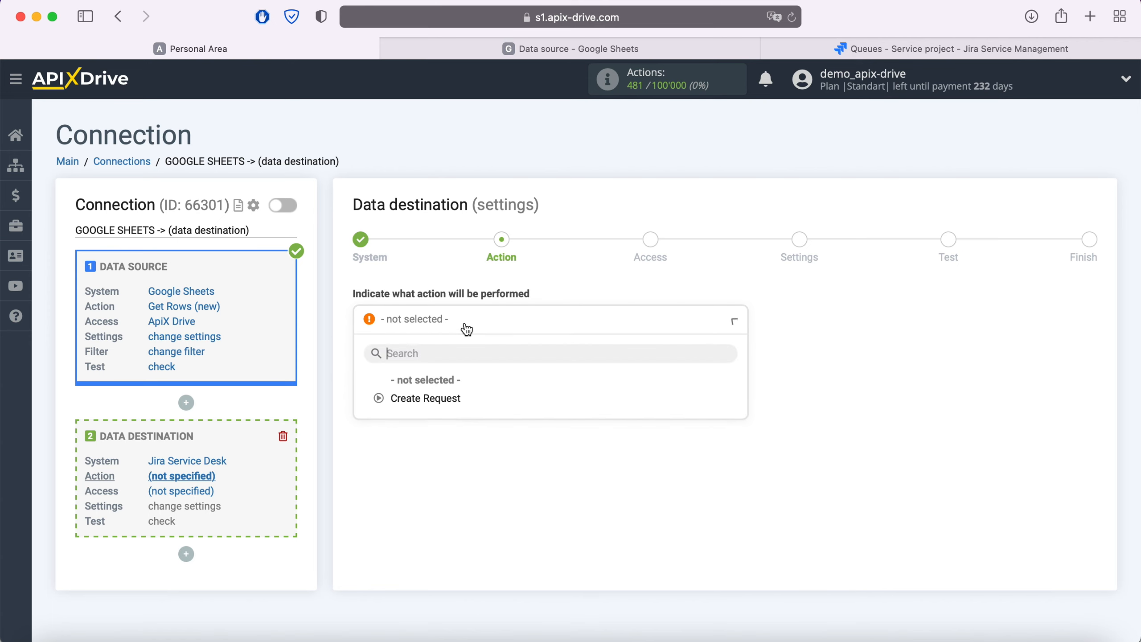
{"action": "left_click", "coordinate": [452, 399]}
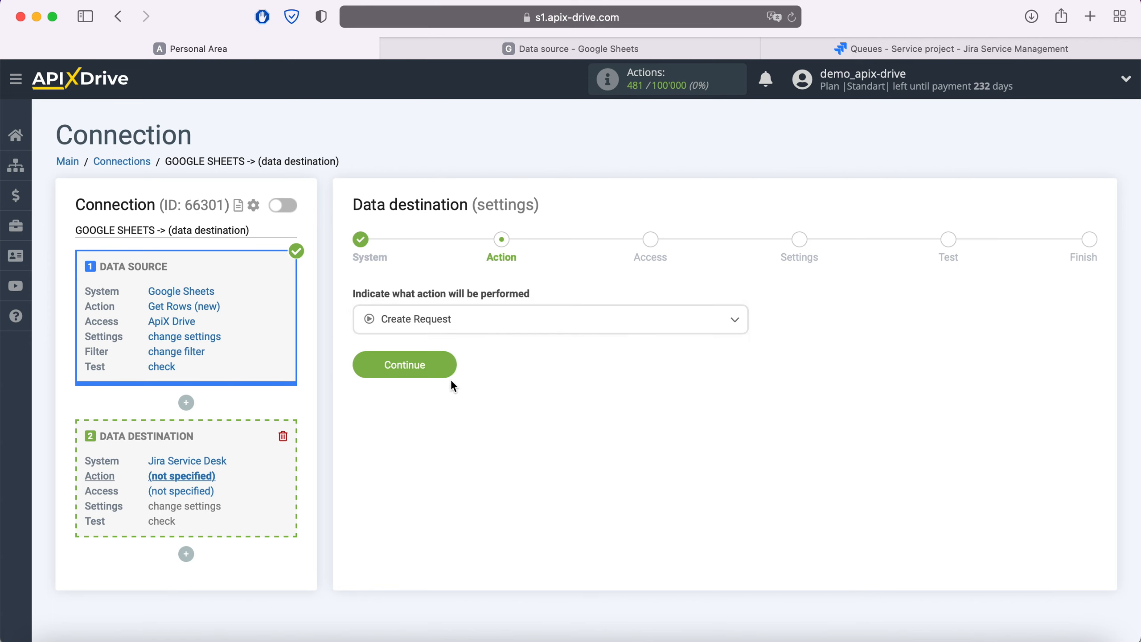
{"action": "left_click", "coordinate": [446, 362]}
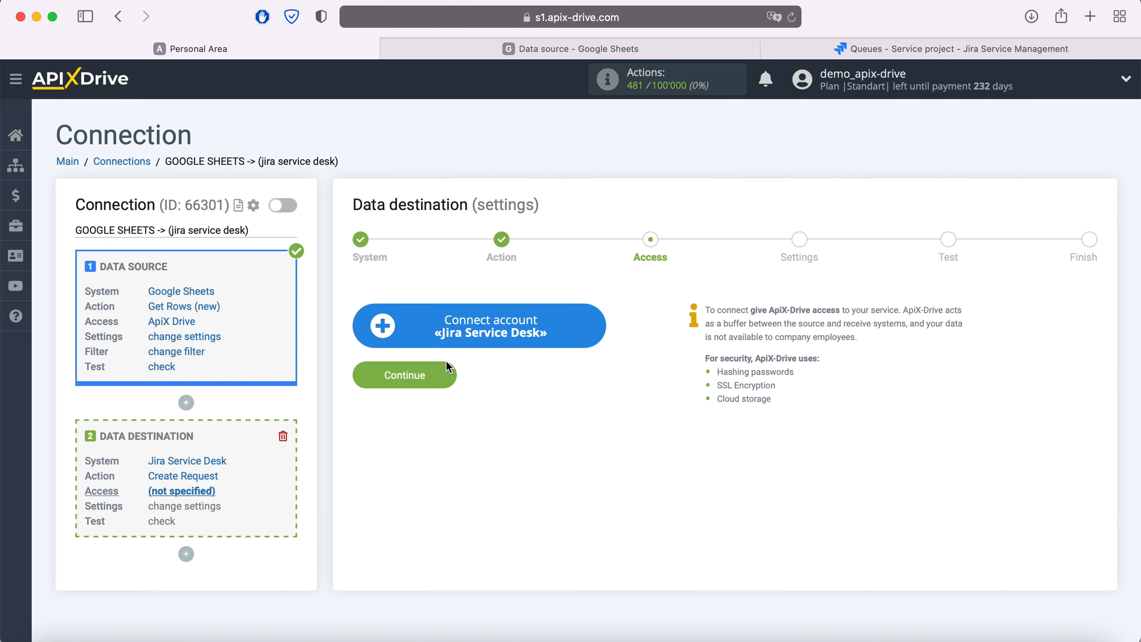
{"action": "left_click", "coordinate": [590, 323]}
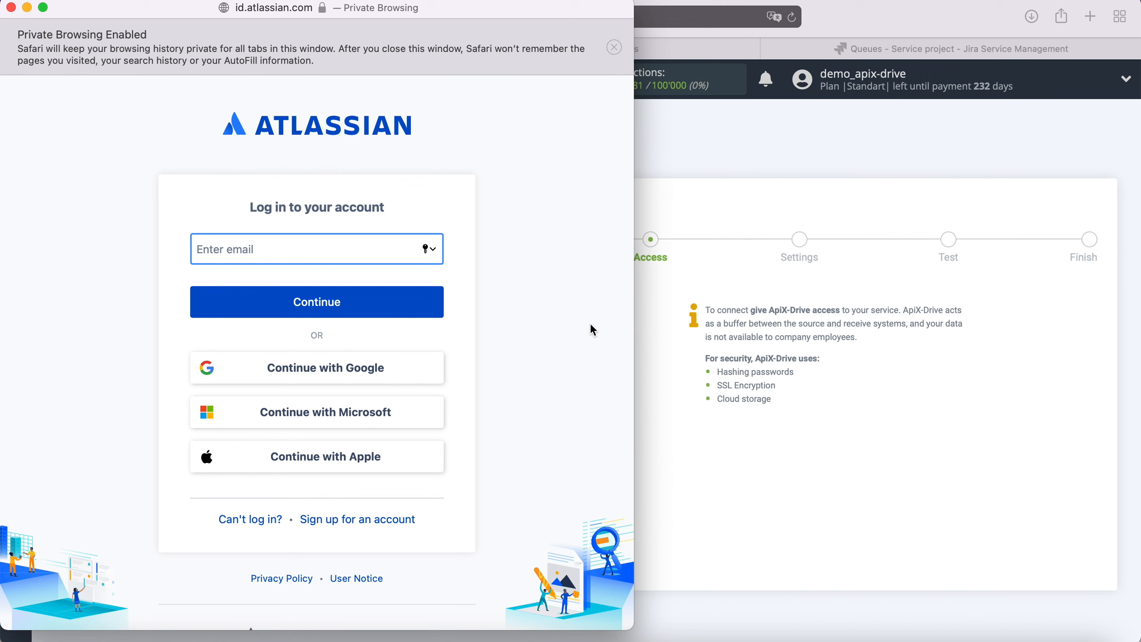
Log in to Atlassian with the pasted account e-mail and the account password
{"action": "right_click", "coordinate": [284, 248]}
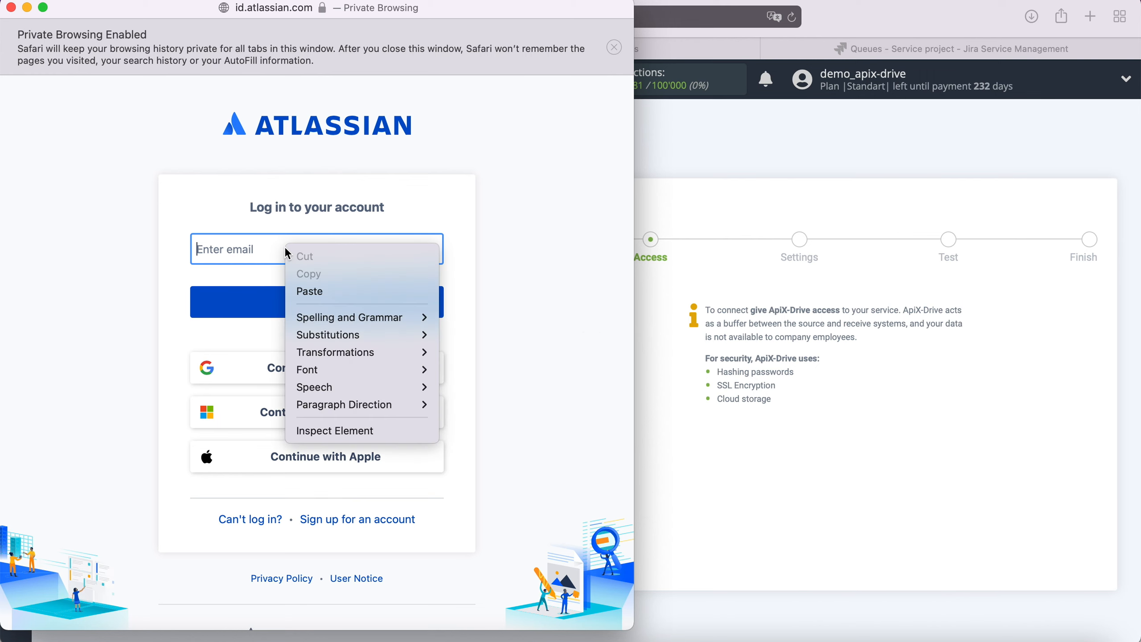
{"action": "left_click", "coordinate": [320, 291]}
{"action": "left_click", "coordinate": [380, 303]}
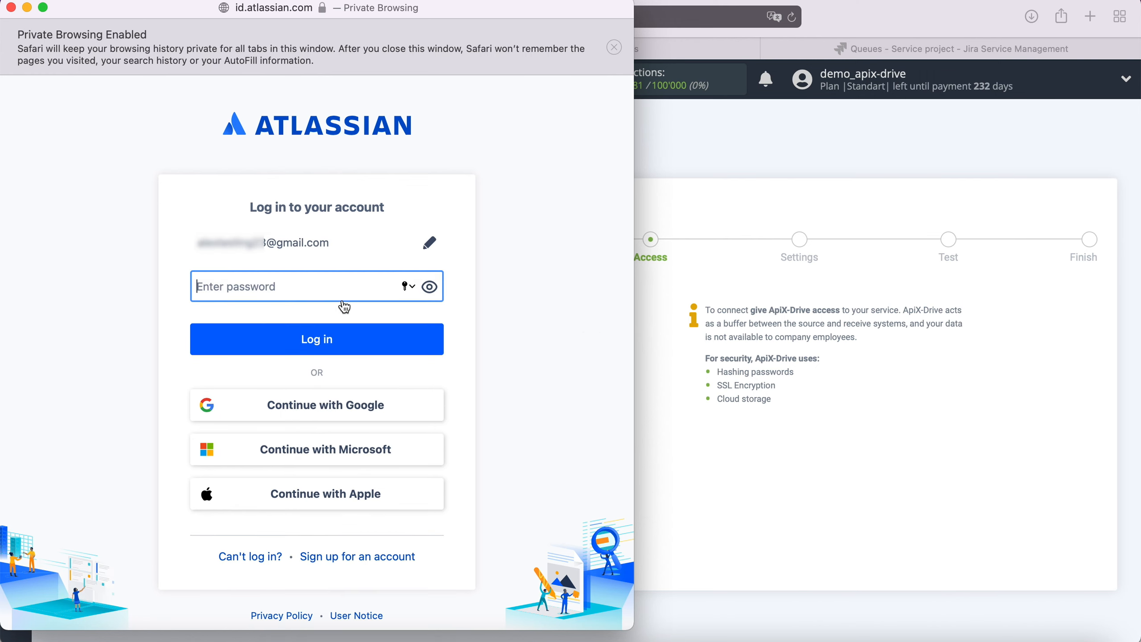
{"action": "type", "text": "••••••••"}
{"action": "left_click", "coordinate": [330, 338]}
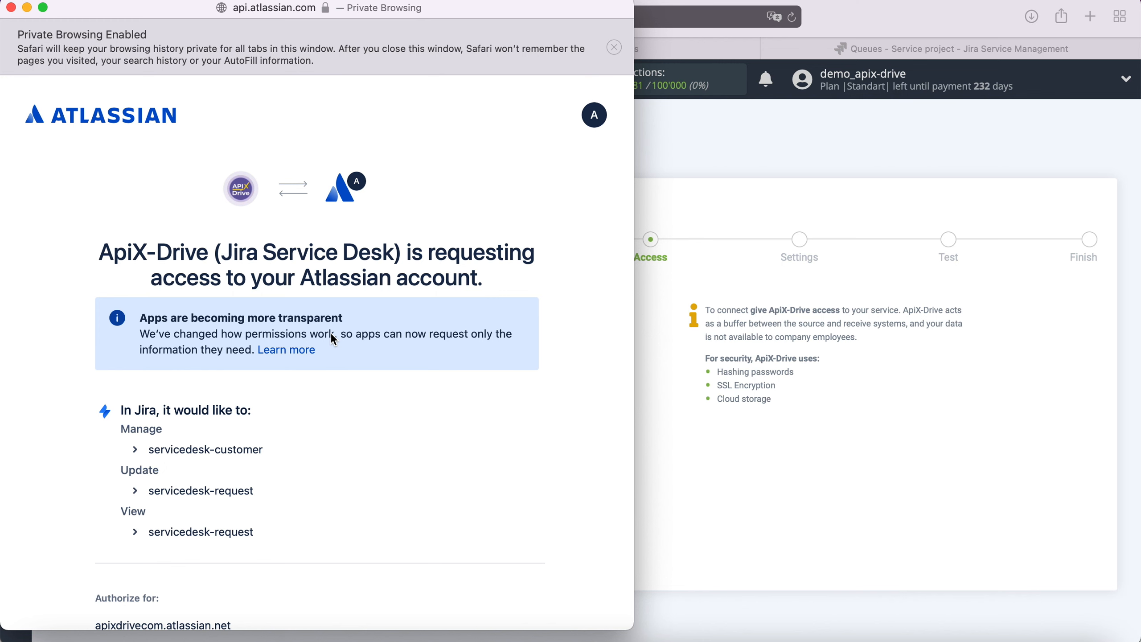
Accept ApiX-Drive's access request and continue with the connected Jira login
{"action": "scroll", "coordinate": [333, 338], "scroll_direction": "down", "scroll_amount": 5}
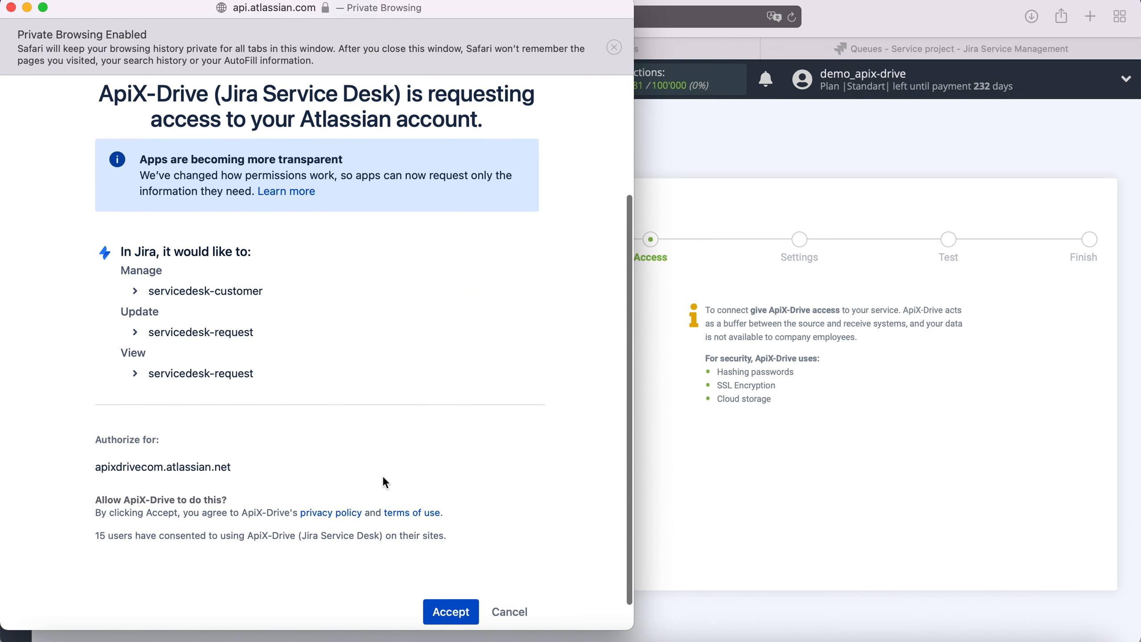
{"action": "left_click", "coordinate": [454, 605]}
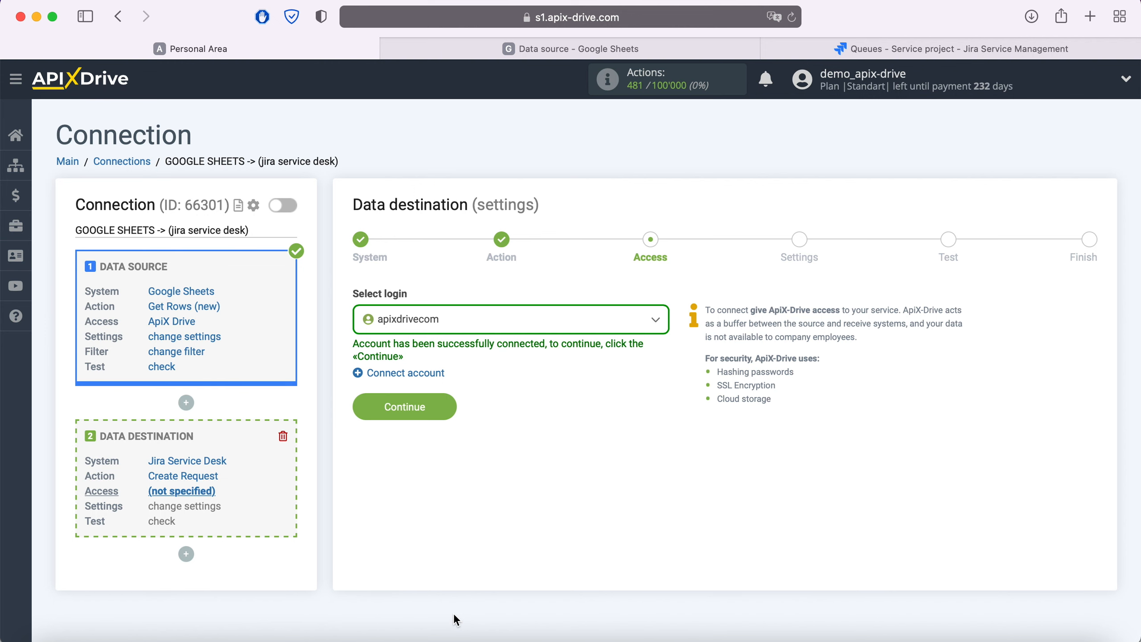
{"action": "left_click", "coordinate": [458, 318]}
{"action": "left_click", "coordinate": [445, 420]}
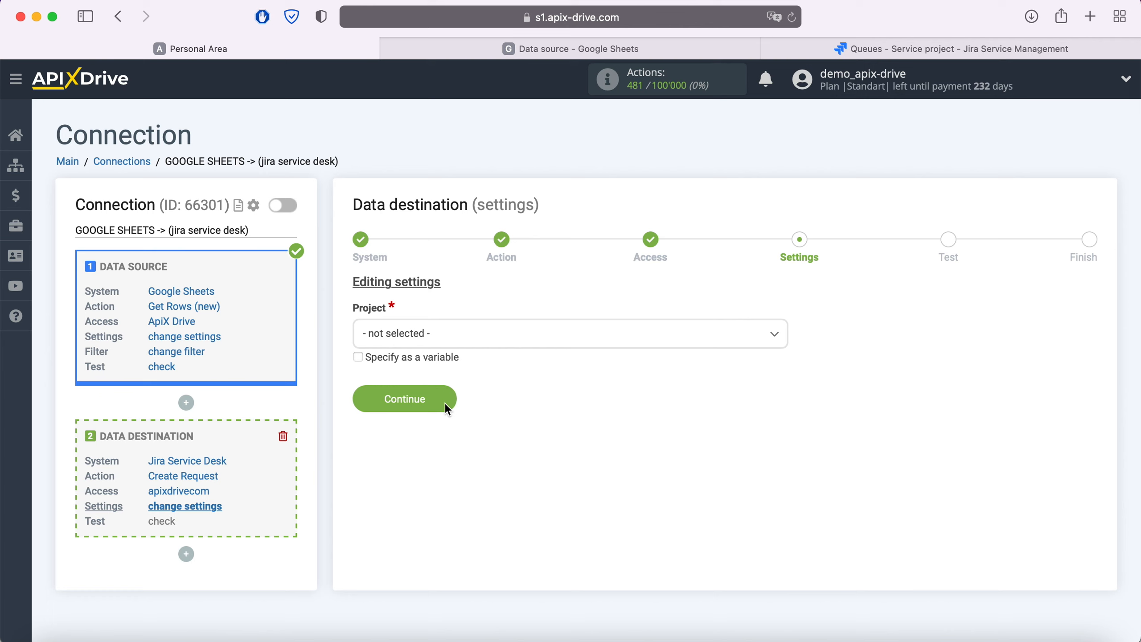
Pick project ApiX-Drive and request type 'Ask a question' from the destination dropdowns
{"action": "left_click", "coordinate": [449, 338]}
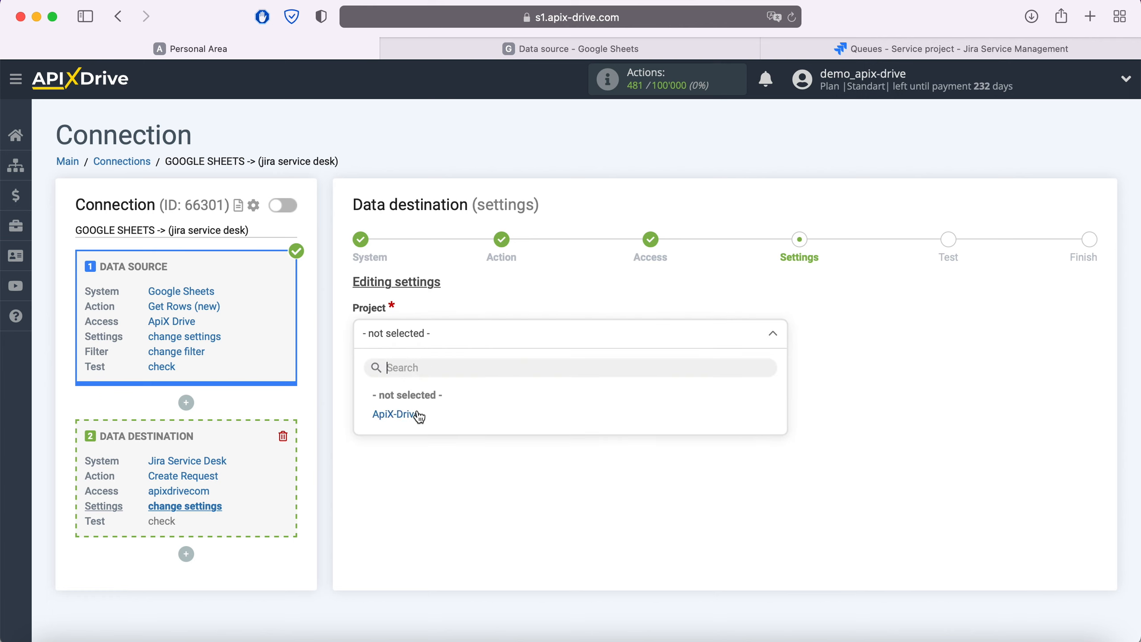
{"action": "left_click", "coordinate": [395, 414]}
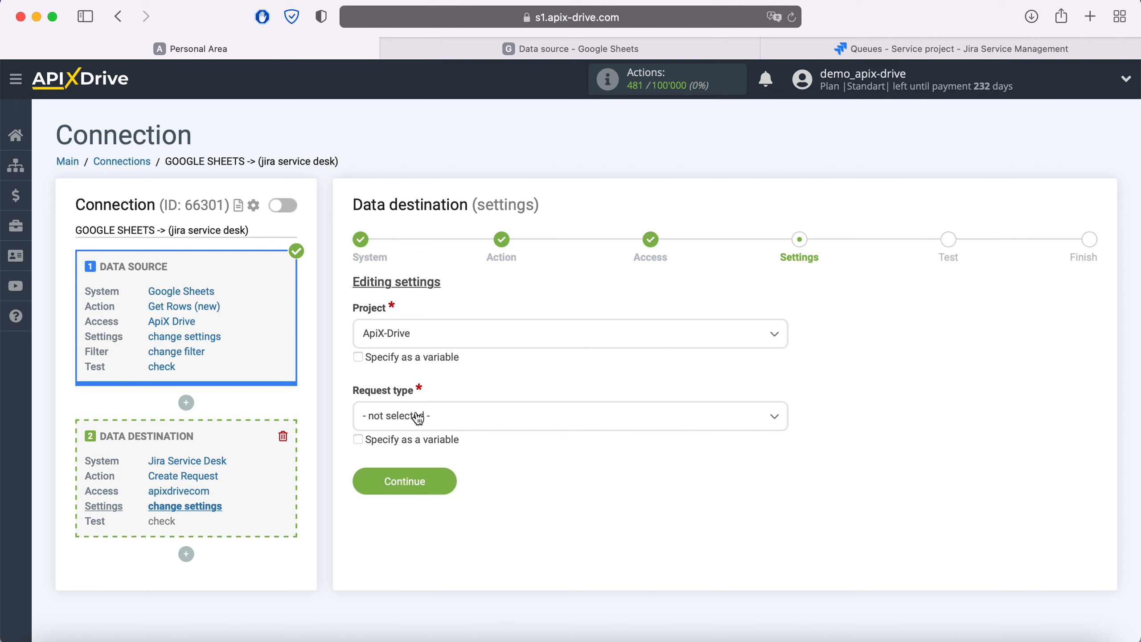
{"action": "left_click", "coordinate": [418, 419]}
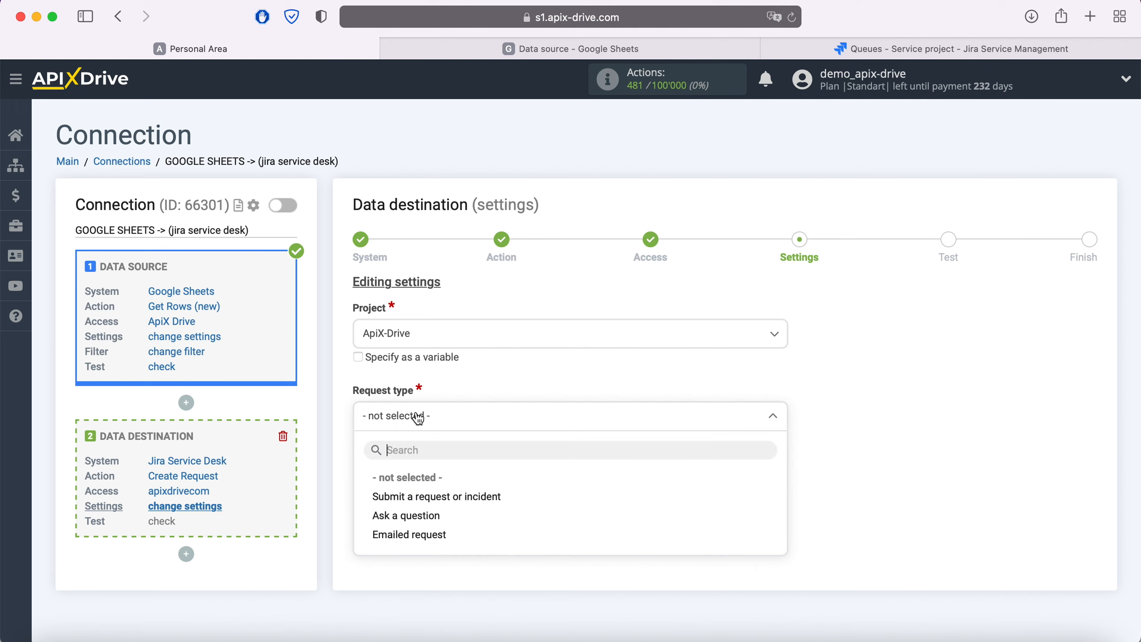
{"action": "left_click", "coordinate": [406, 516]}
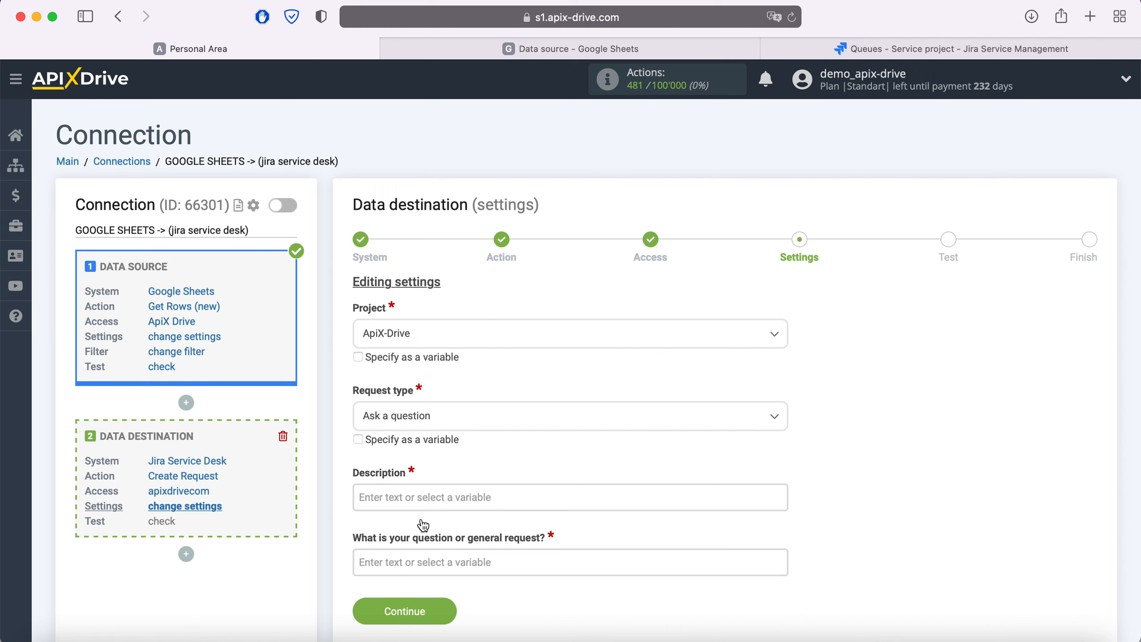
Start the Description with a 'Name' line holding the Column C and Column D values
{"action": "left_click", "coordinate": [407, 500]}
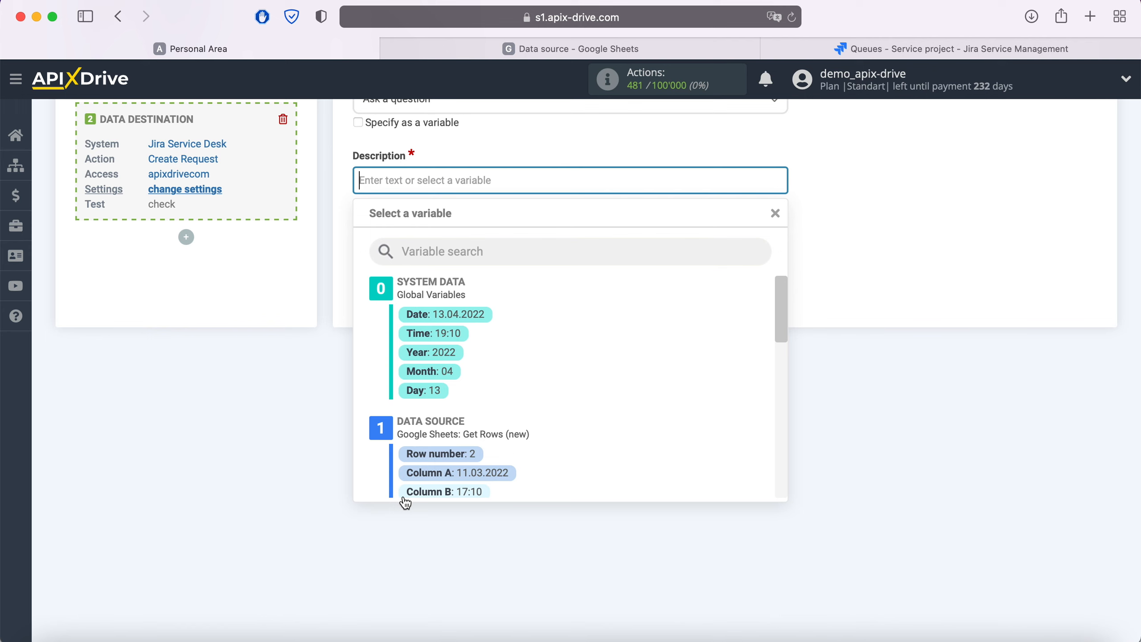
{"action": "scroll", "coordinate": [586, 416], "scroll_direction": "down", "scroll_amount": 3}
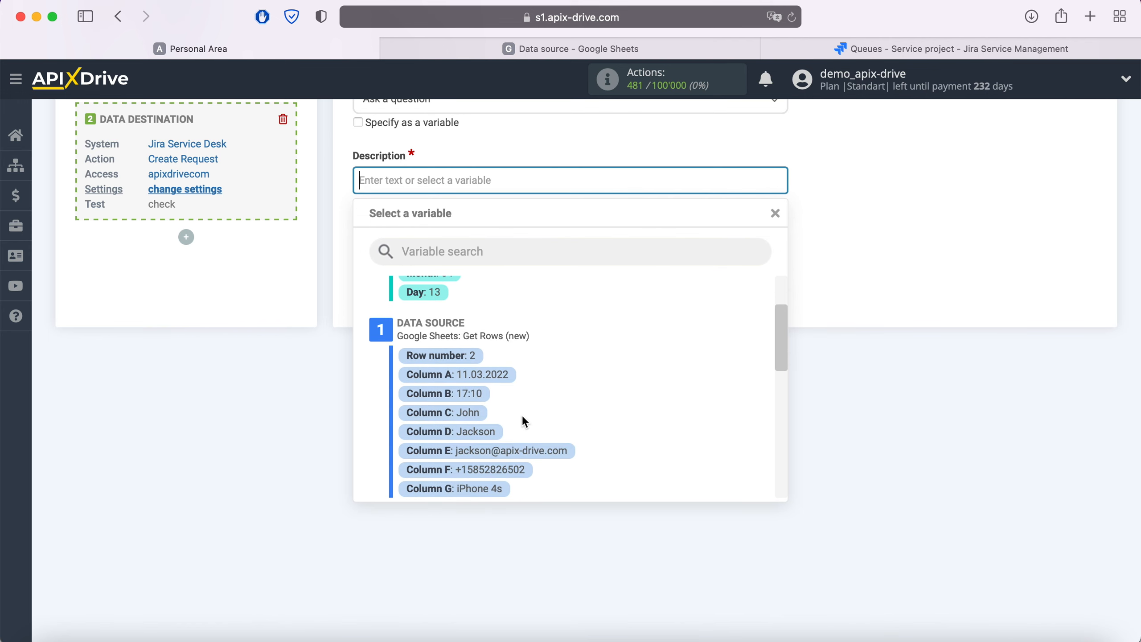
{"action": "left_click", "coordinate": [476, 414]}
{"action": "left_click", "coordinate": [581, 187]}
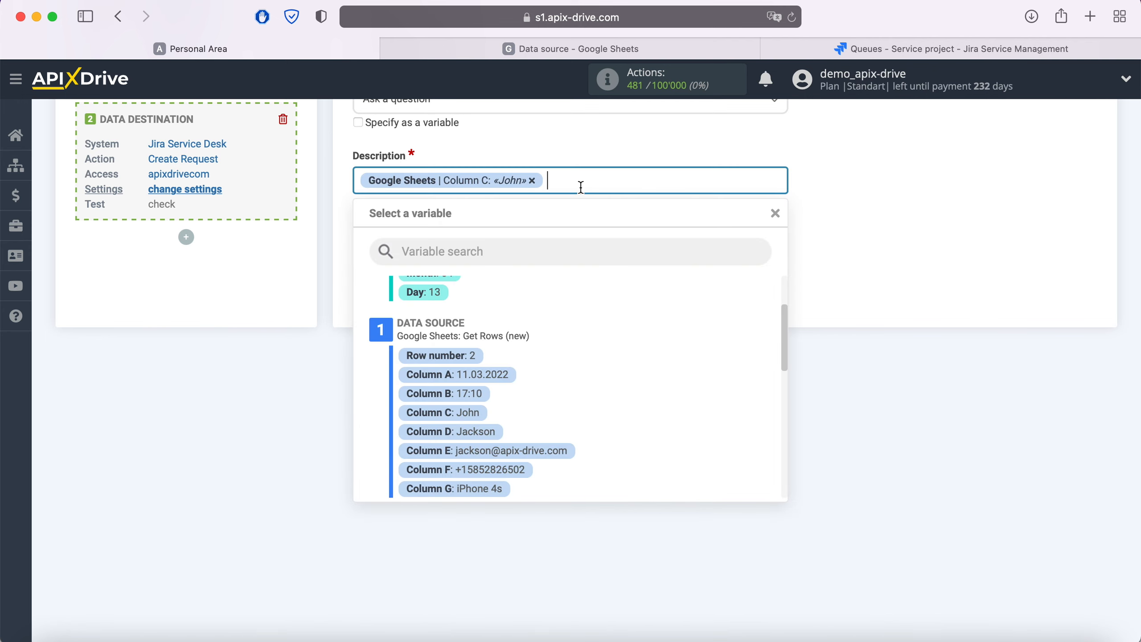
{"action": "left_click", "coordinate": [490, 432]}
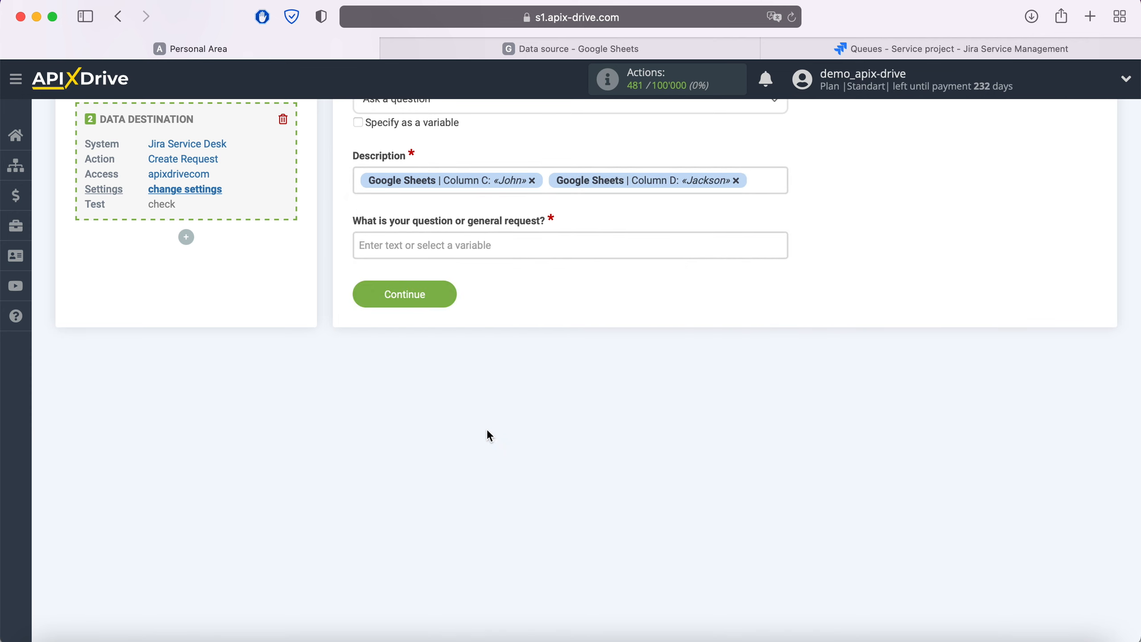
{"action": "left_click", "coordinate": [364, 184]}
{"action": "type", "text": "Name"}
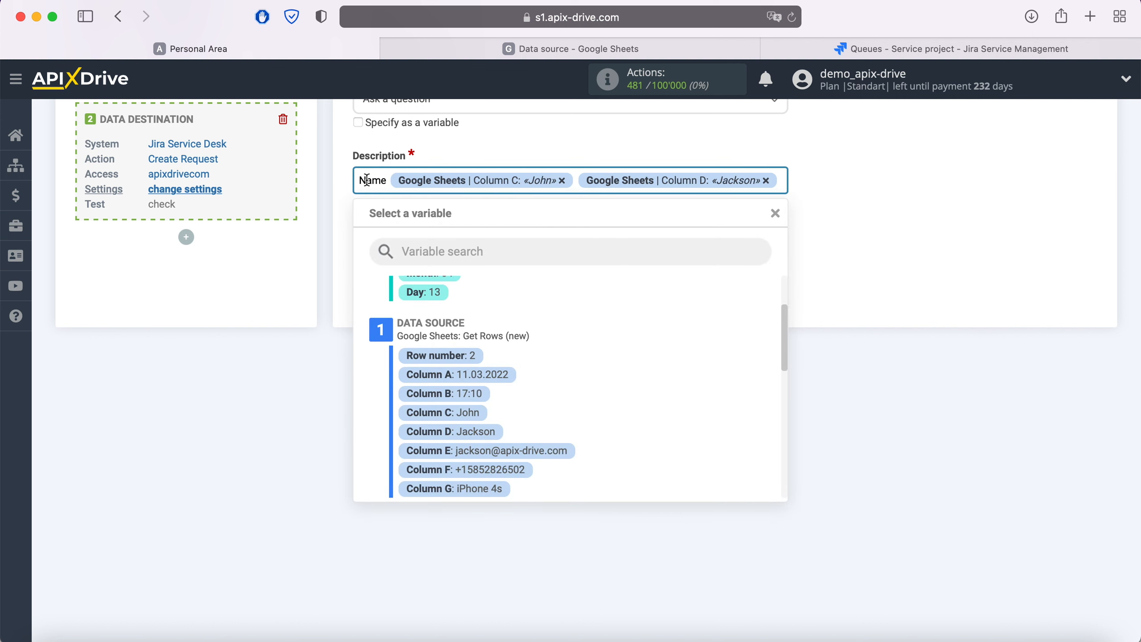
{"action": "left_click", "coordinate": [780, 180]}
{"action": "key", "text": "Return"}
Add 'Email' with Column E and 'Phone' with Column F to the Description
{"action": "type", "text": "Email"}
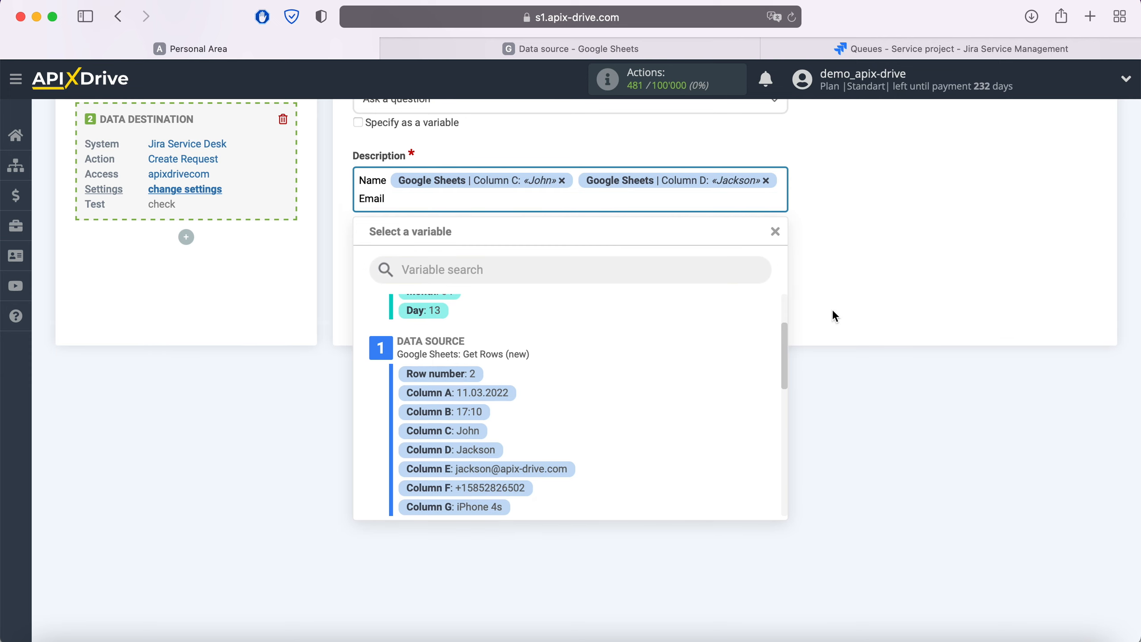
{"action": "left_click", "coordinate": [544, 470]}
{"action": "key", "text": "Return"}
{"action": "type", "text": "Ph"}
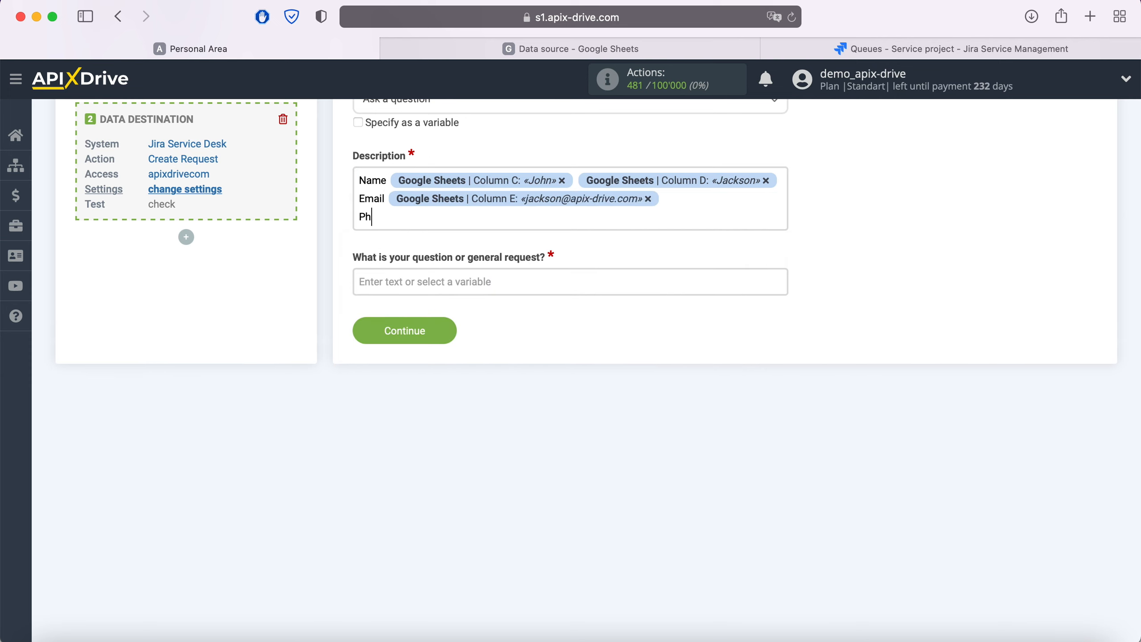
{"action": "type", "text": "one"}
{"action": "left_click", "coordinate": [458, 223]}
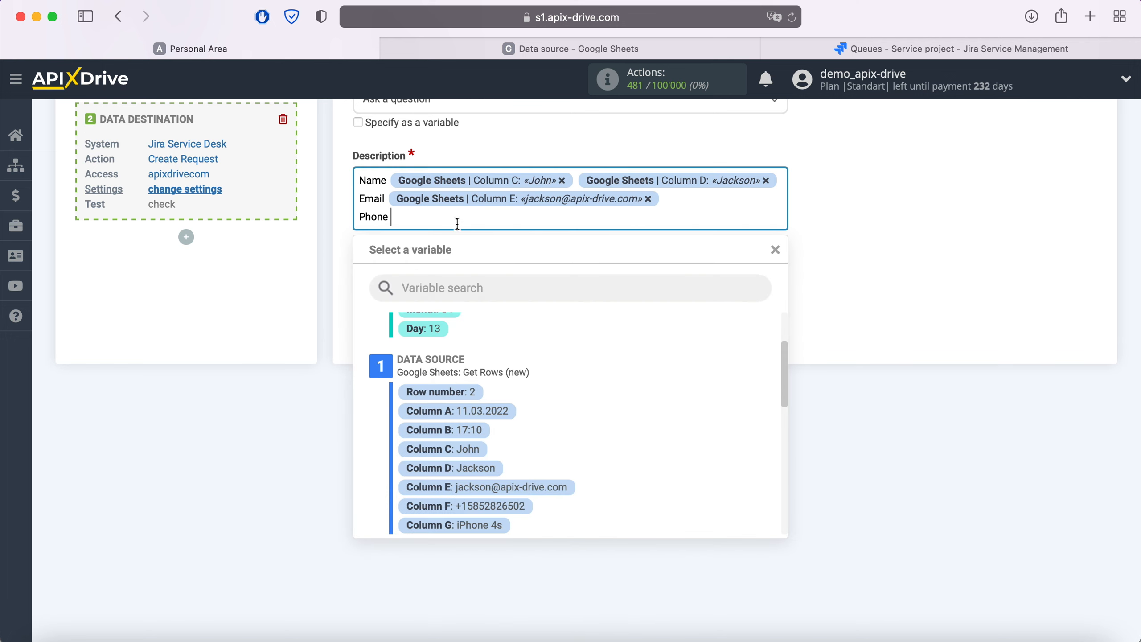
{"action": "left_click", "coordinate": [517, 507]}
Add 'Product' with Column G and 'Price' with Column I to the Description
{"action": "key", "text": "Return"}
{"action": "type", "text": "Pr"}
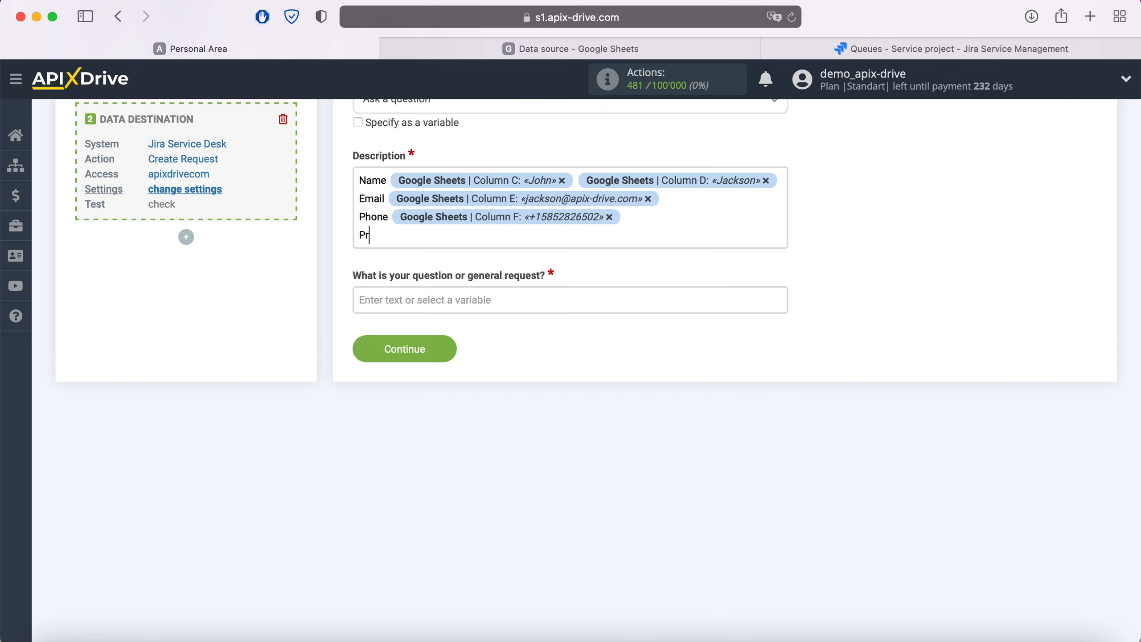
{"action": "type", "text": "oduct"}
{"action": "left_click", "coordinate": [462, 234]}
{"action": "scroll", "coordinate": [547, 483], "scroll_direction": "down", "scroll_amount": 2}
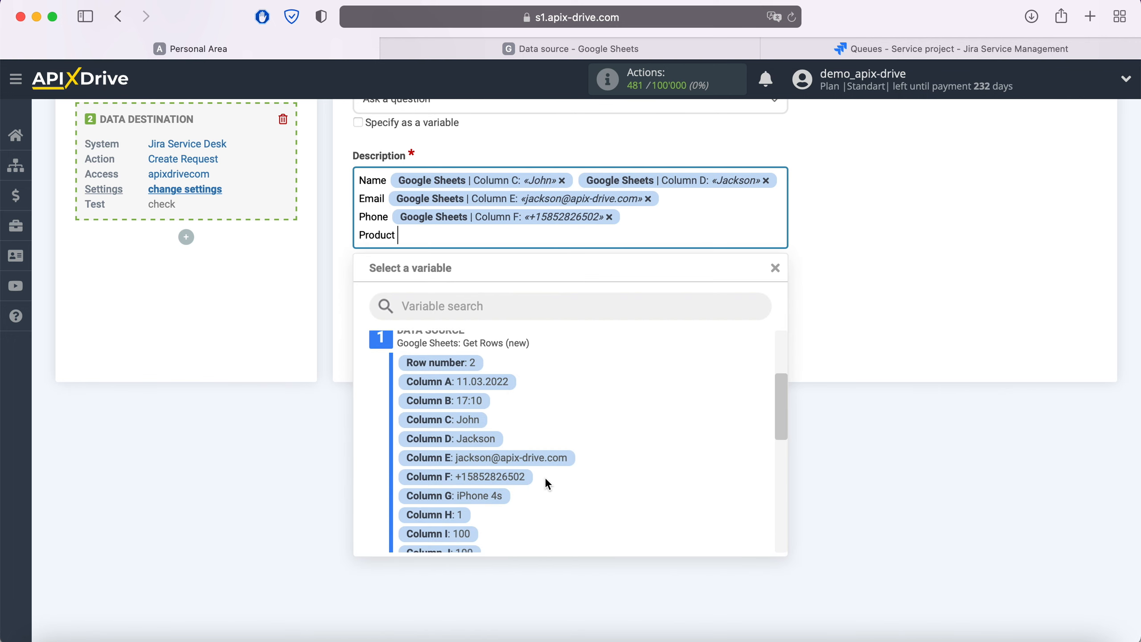
{"action": "left_click", "coordinate": [484, 496]}
{"action": "key", "text": "Return"}
{"action": "type", "text": "Price"}
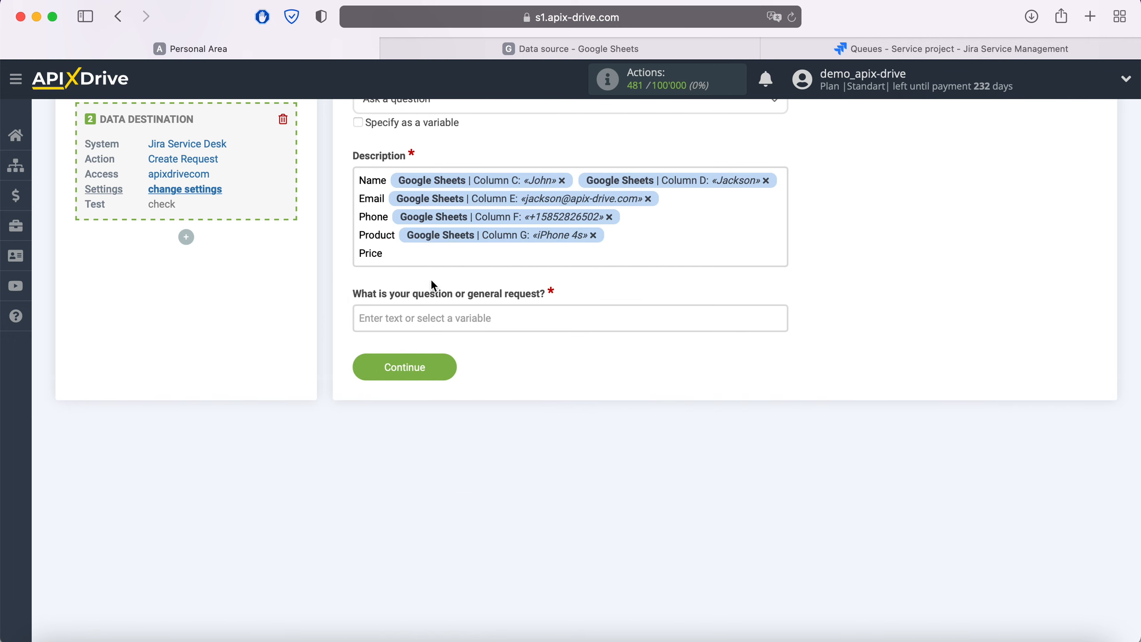
{"action": "left_click", "coordinate": [424, 256]}
{"action": "left_click", "coordinate": [466, 544]}
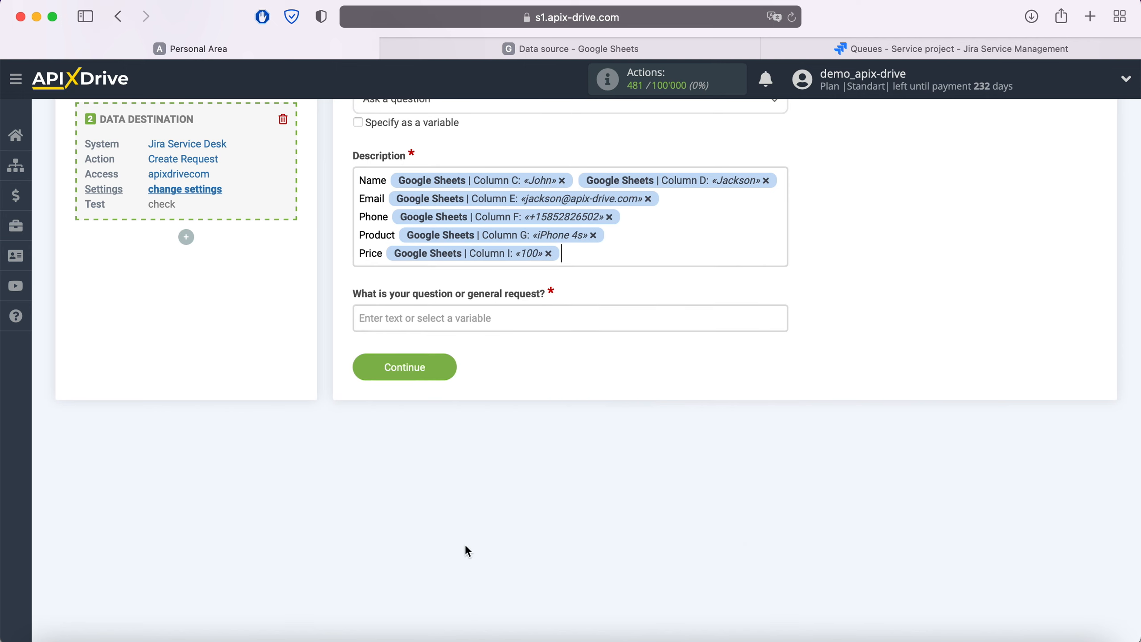
Add a 'Date' line with the Column A date and Column B time
{"action": "key", "text": "Return"}
{"action": "type", "text": "Date"}
{"action": "left_click", "coordinate": [425, 272]}
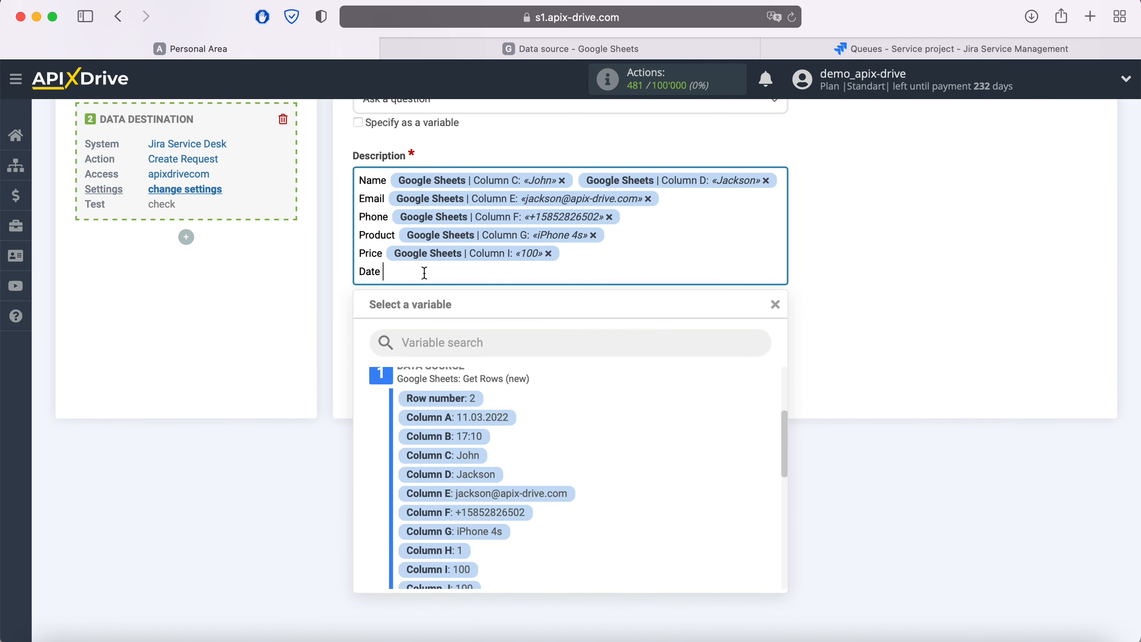
{"action": "left_click", "coordinate": [494, 418]}
{"action": "left_click", "coordinate": [604, 275]}
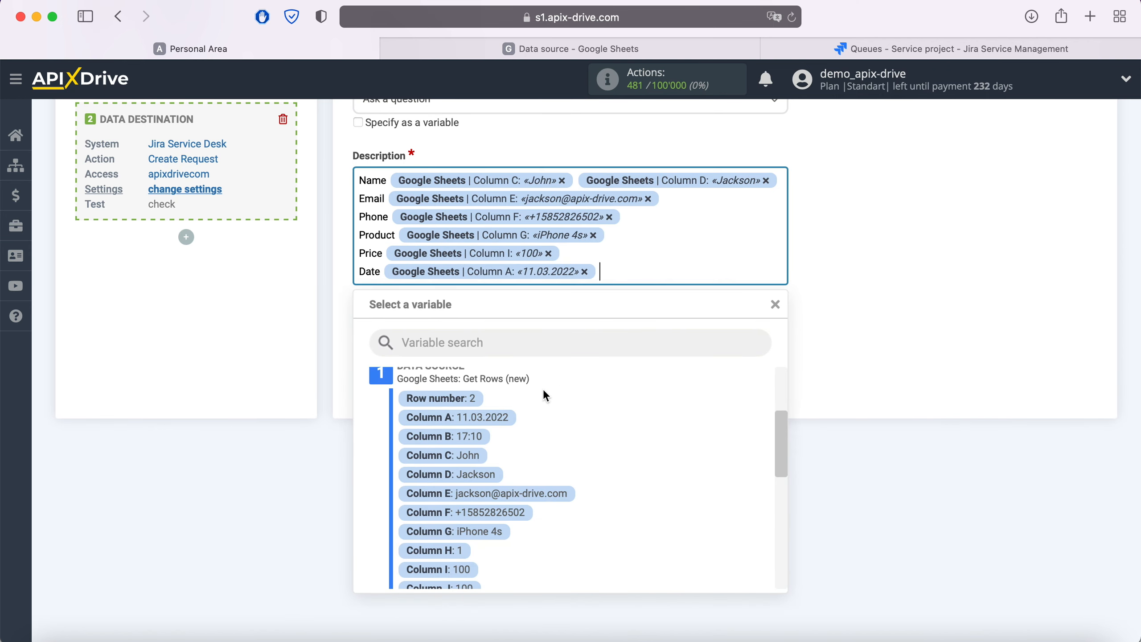
{"action": "left_click", "coordinate": [480, 436]}
{"action": "left_click", "coordinate": [425, 356]}
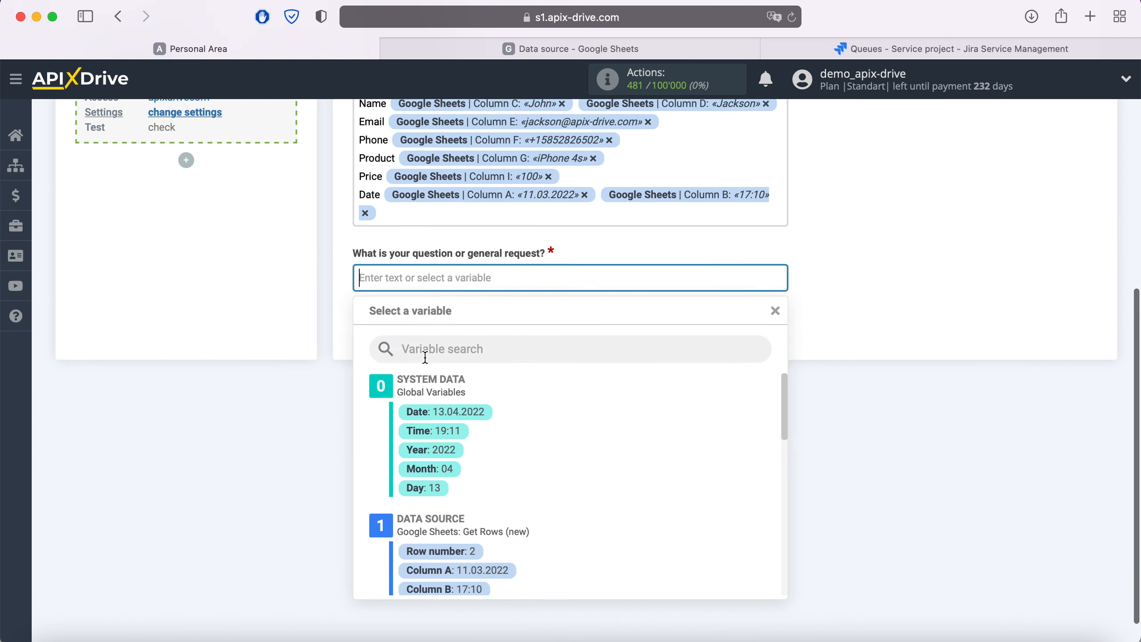
Set the question to 'New row' plus Column C and Column D, then continue to testing
{"action": "type", "text": "New row"}
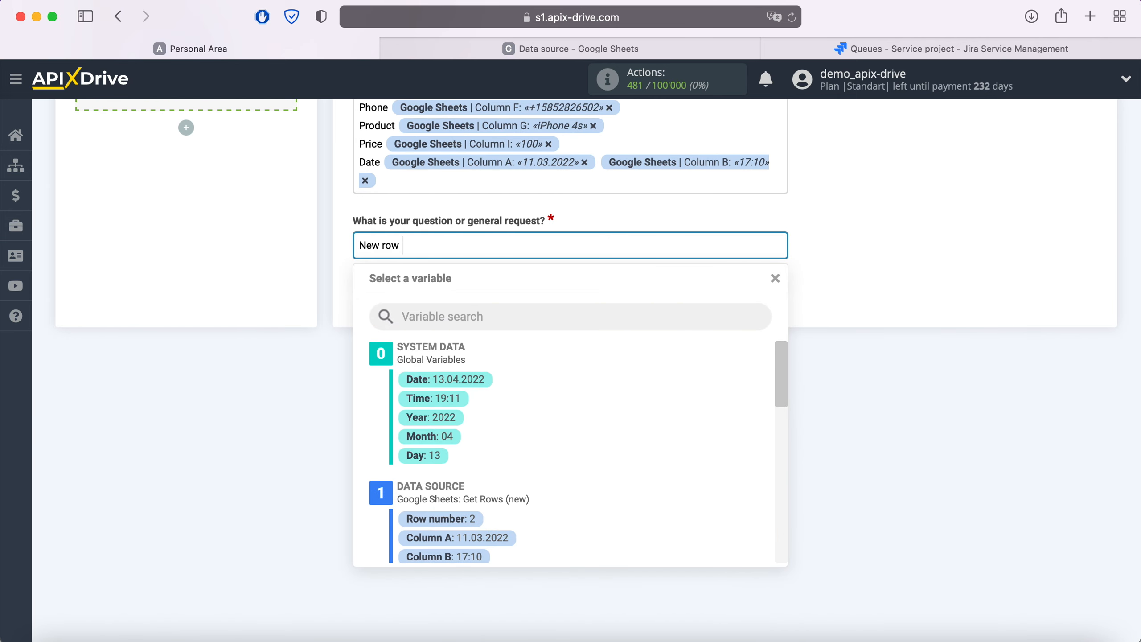
{"action": "scroll", "coordinate": [555, 433], "scroll_direction": "down", "scroll_amount": 3}
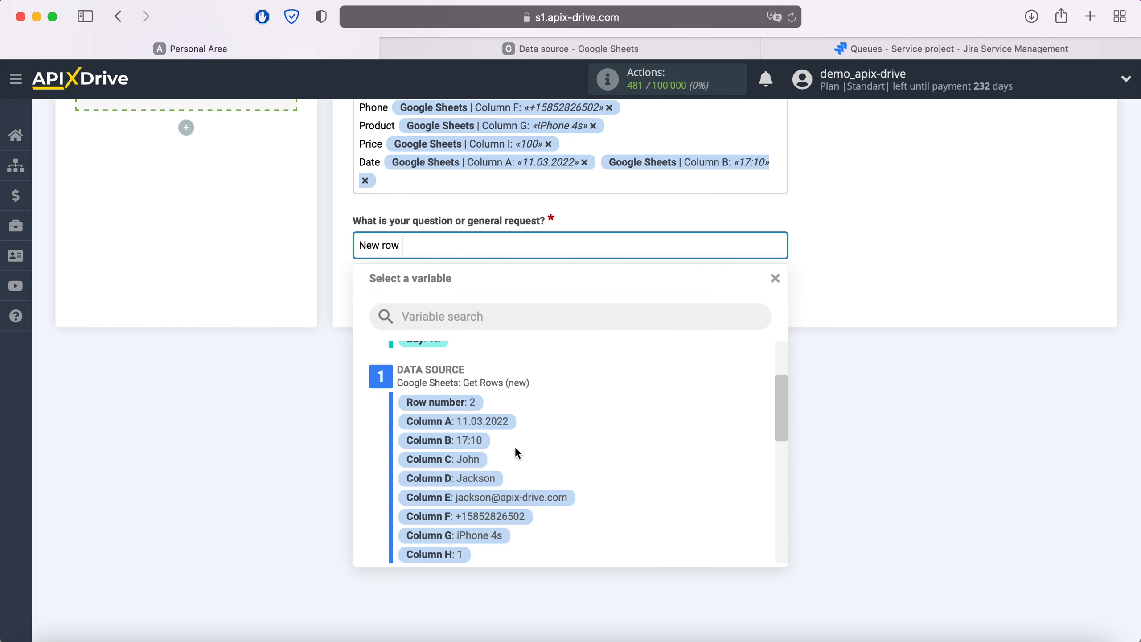
{"action": "left_click", "coordinate": [472, 460]}
{"action": "left_click", "coordinate": [622, 250]}
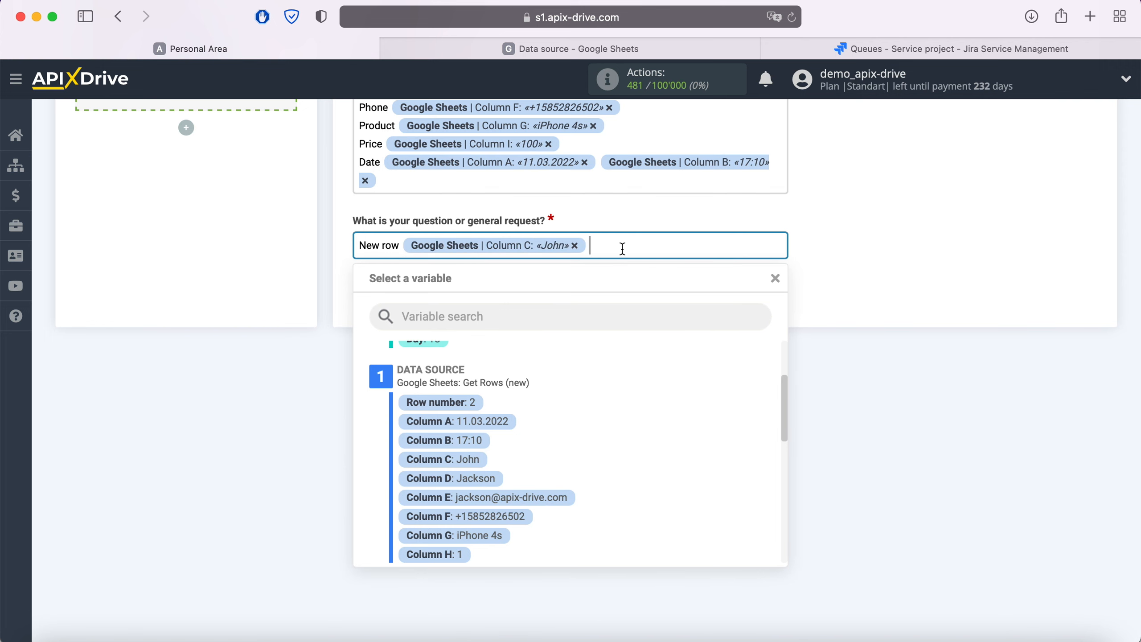
{"action": "left_click", "coordinate": [489, 478]}
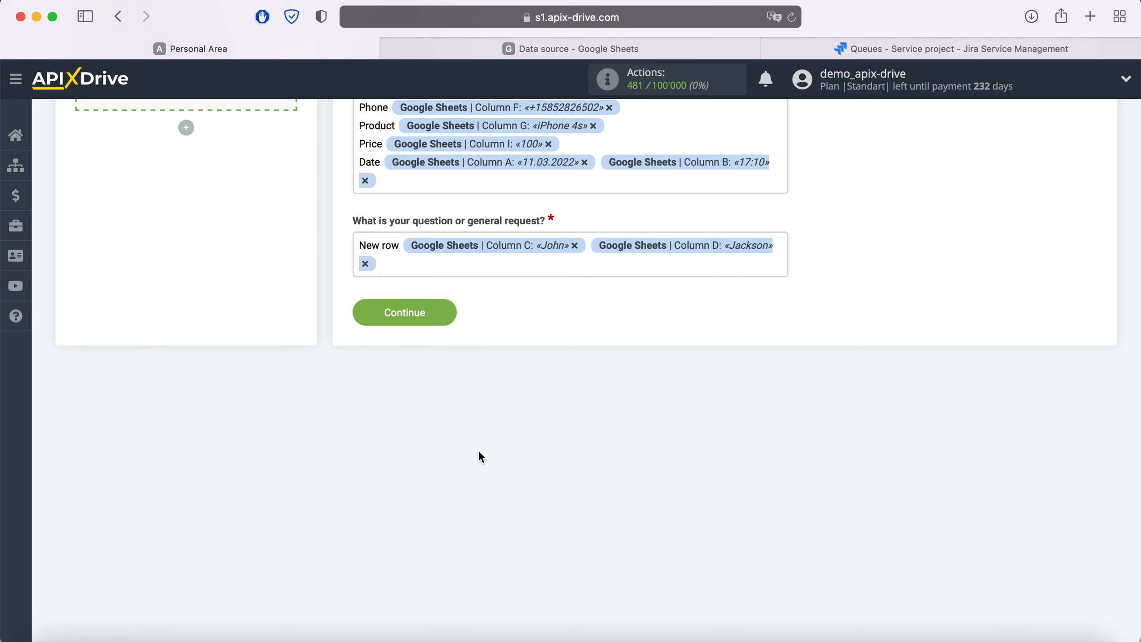
{"action": "left_click", "coordinate": [447, 314]}
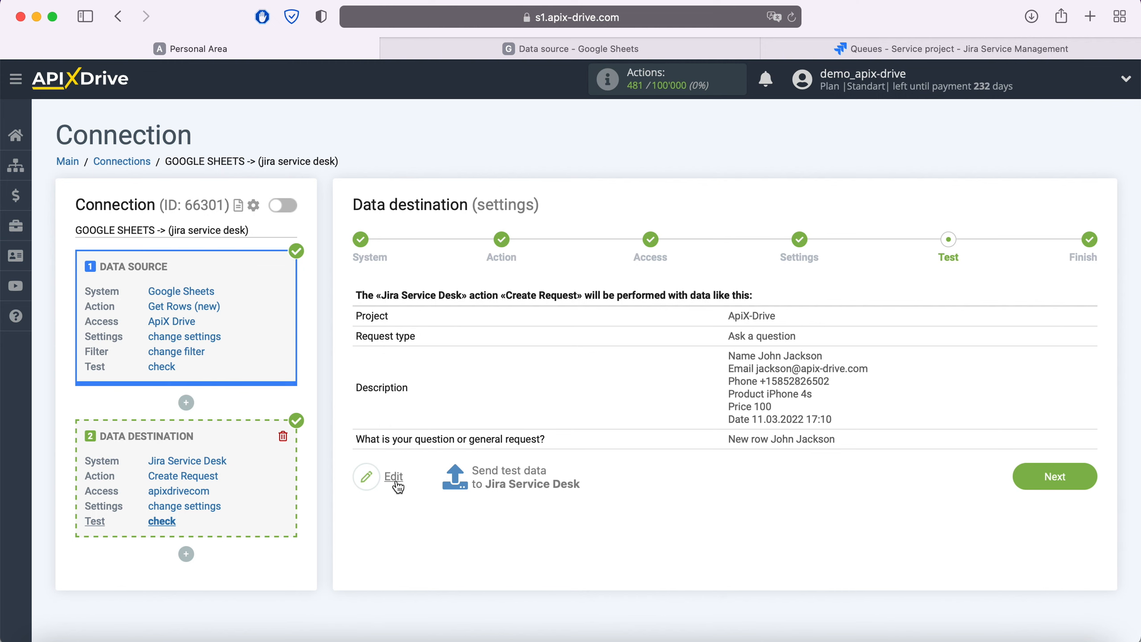
Send test data to Jira Service Desk and view the new request AD-2 in the queue
{"action": "left_click", "coordinate": [501, 476]}
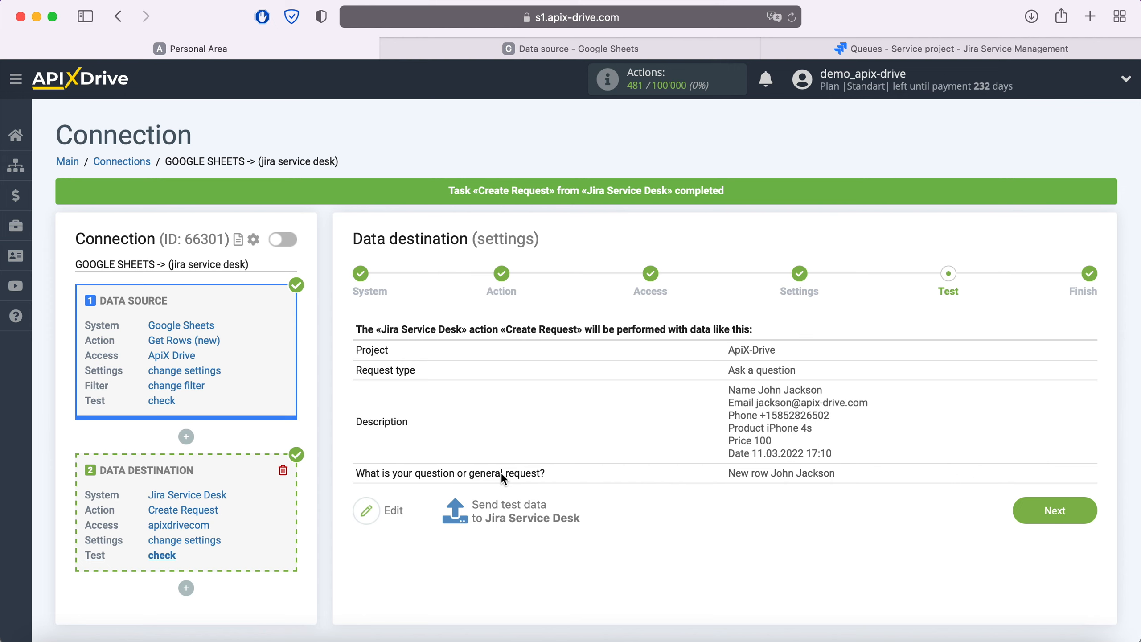
{"action": "left_click", "coordinate": [840, 47]}
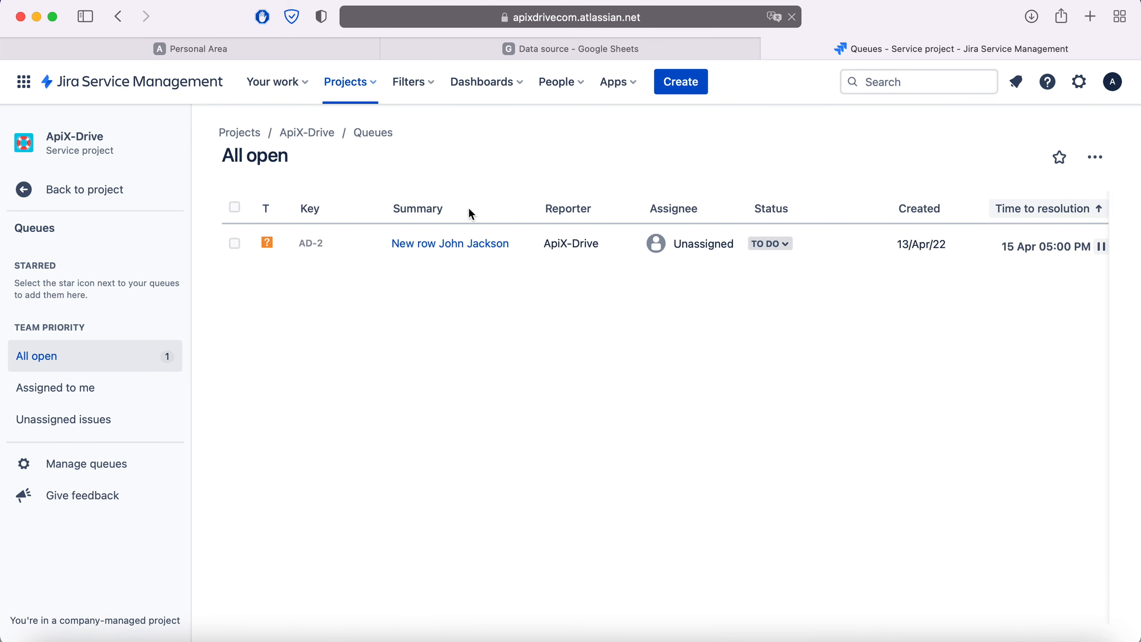
Check the mapped Description fields on request AD-2, then return to ApiX-Drive's Test step
{"action": "left_click", "coordinate": [453, 249]}
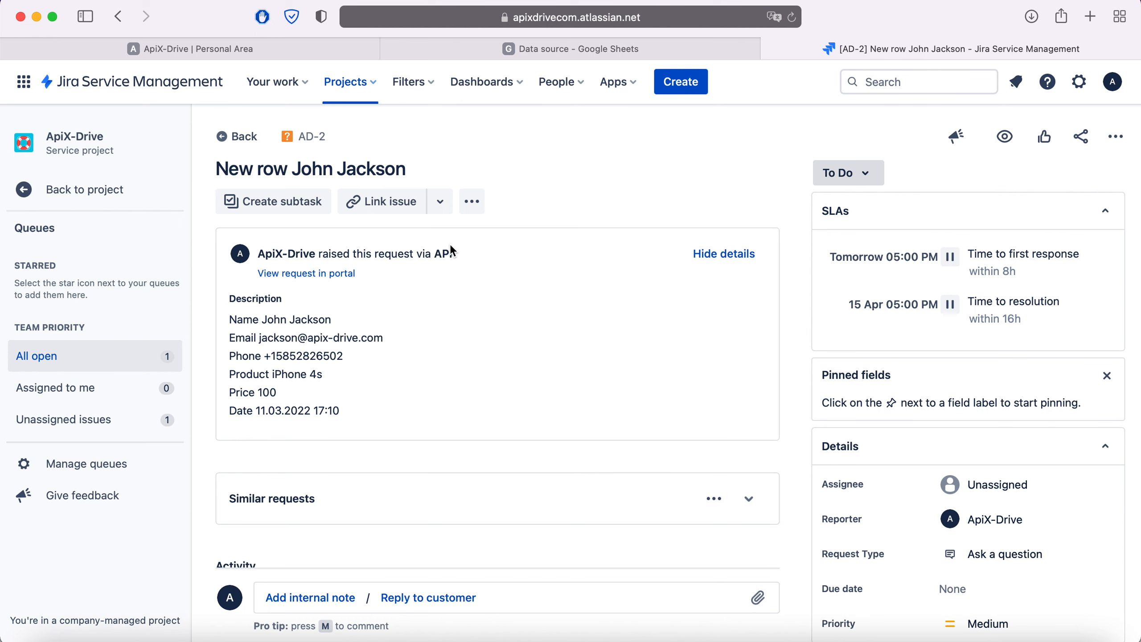
{"action": "left_click", "coordinate": [260, 57]}
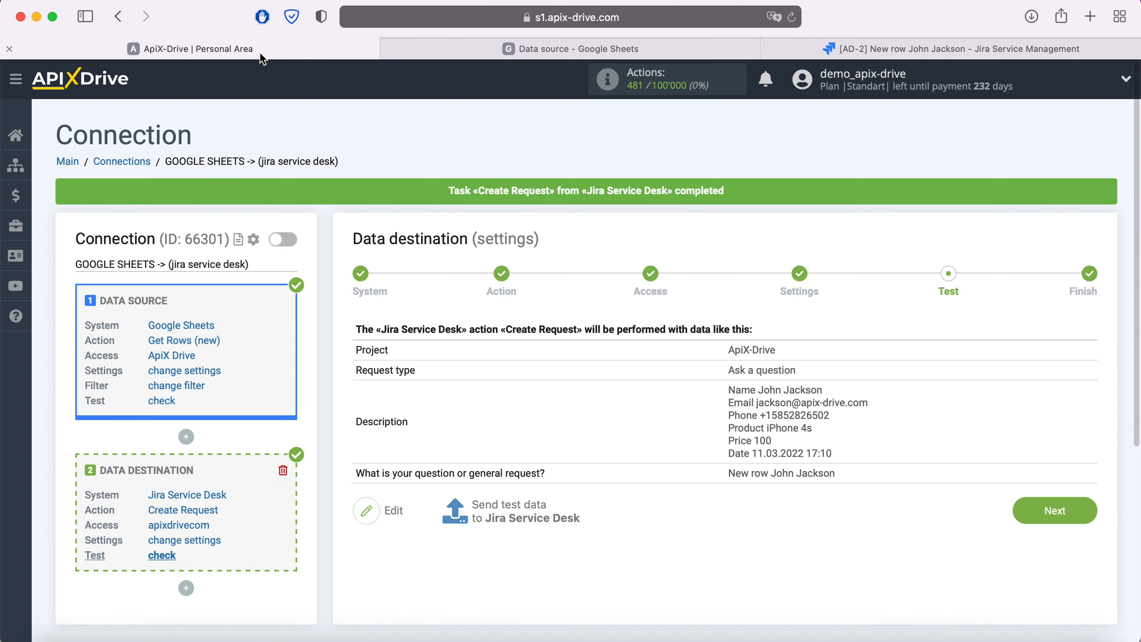
Complete the Jira Service Desk setup, enable auto-update, and save a 5-minute update interval
{"action": "left_click", "coordinate": [1084, 508]}
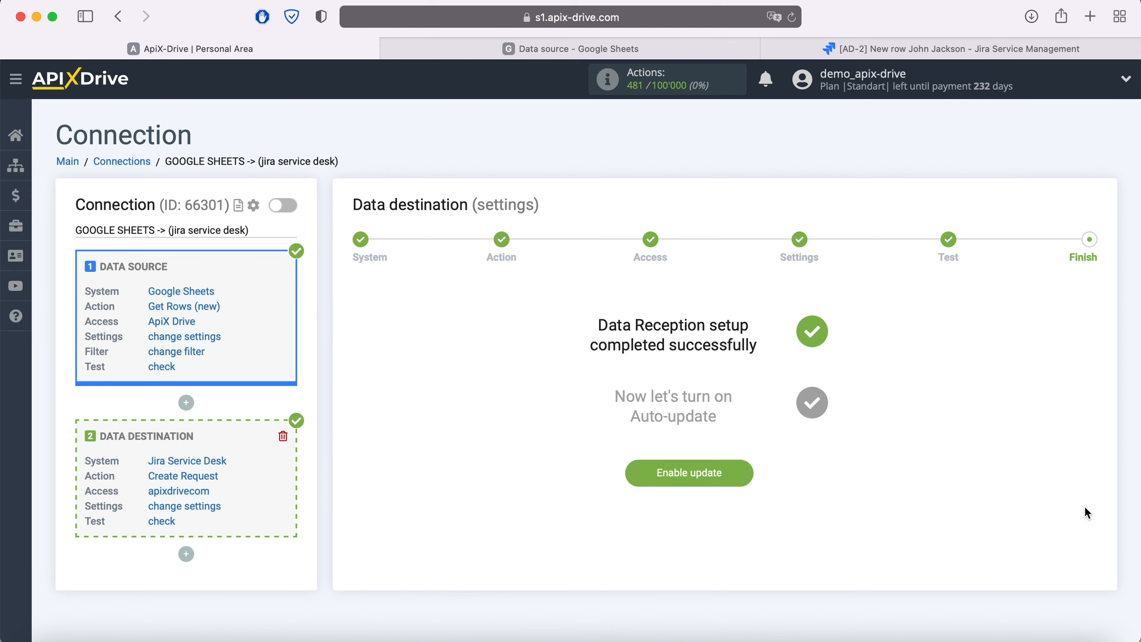
{"action": "left_click", "coordinate": [746, 466]}
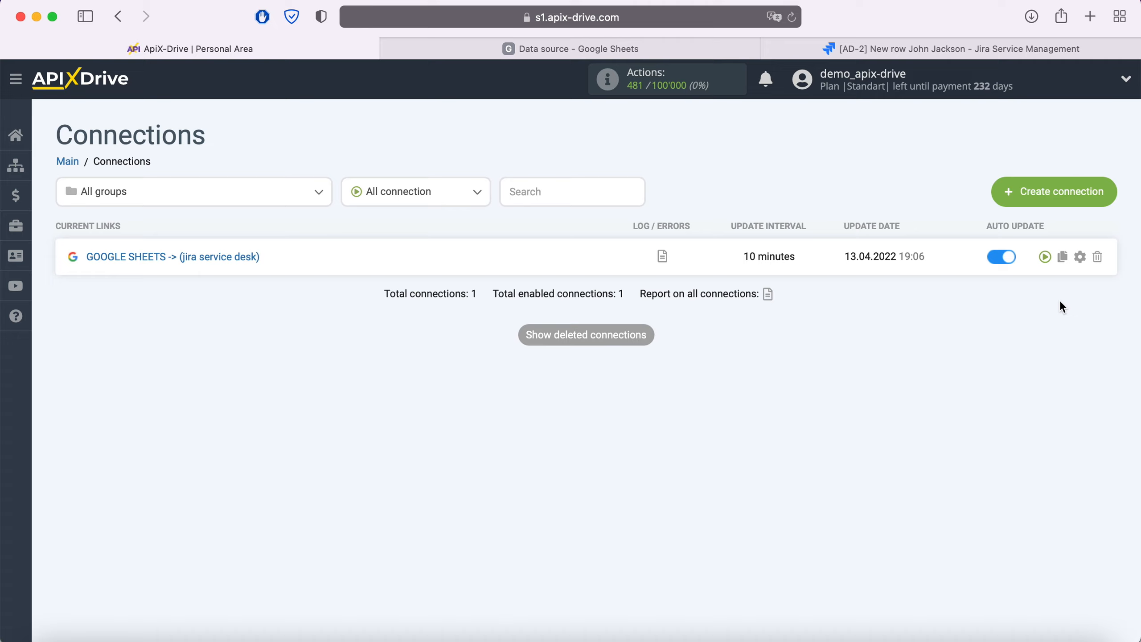
{"action": "left_click", "coordinate": [1081, 257]}
{"action": "left_click", "coordinate": [678, 372]}
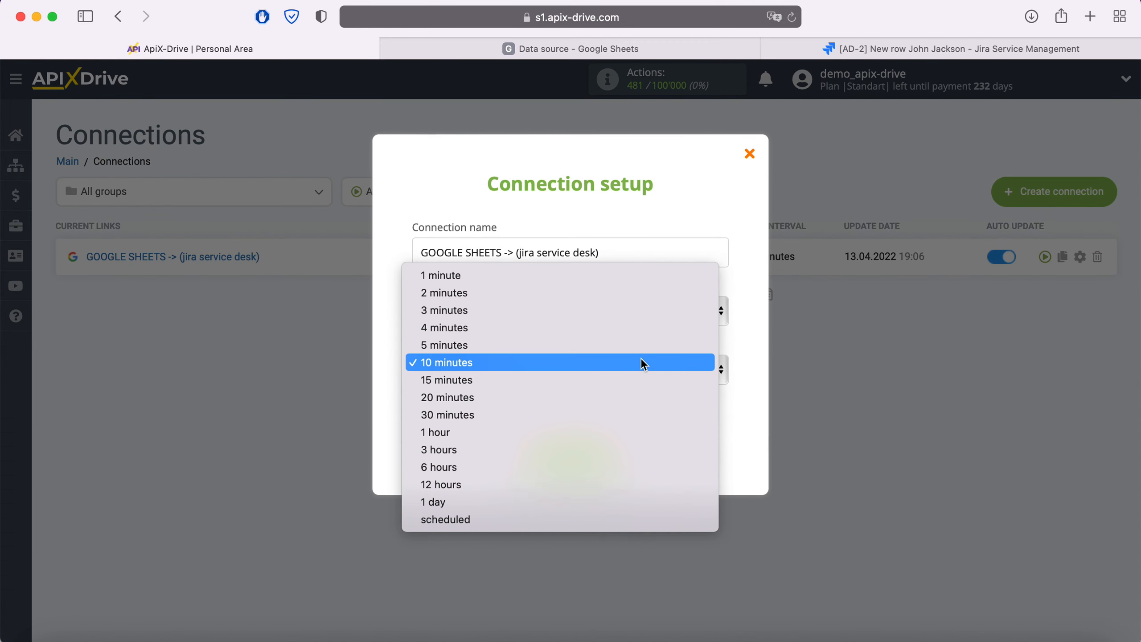
{"action": "left_click", "coordinate": [628, 344]}
{"action": "left_click", "coordinate": [611, 458]}
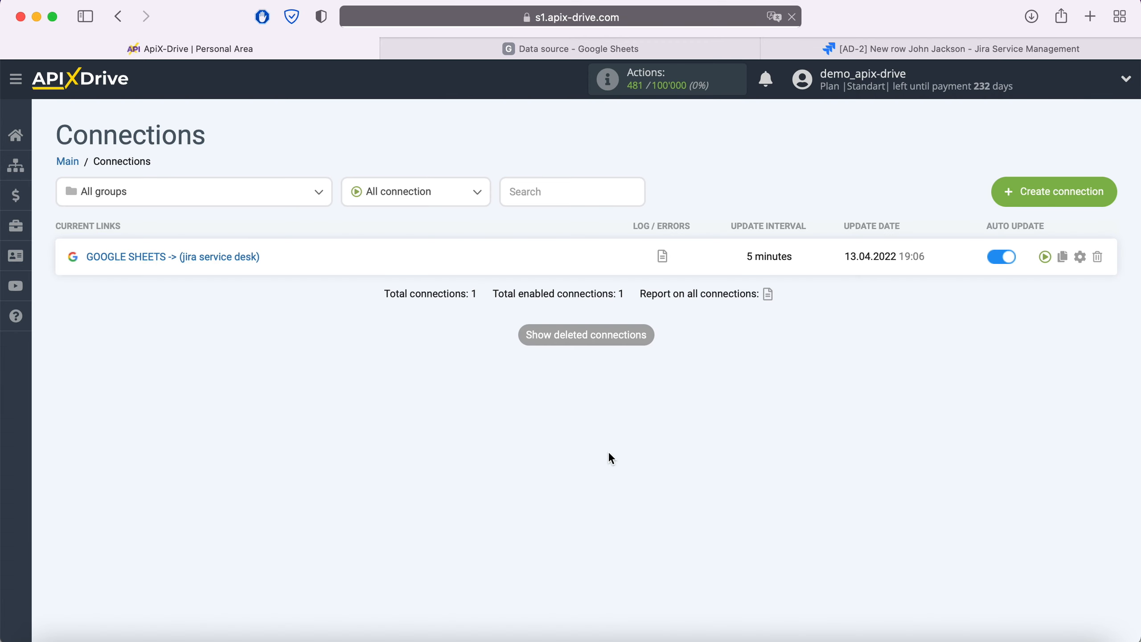